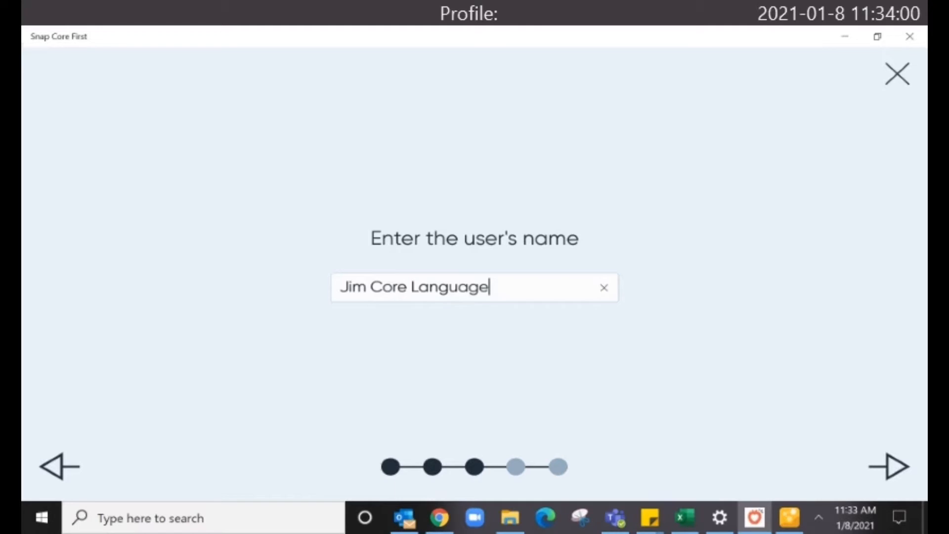
# - Accept the entered user name and choose Josh as the speaking voice
pyautogui.click(890, 466)
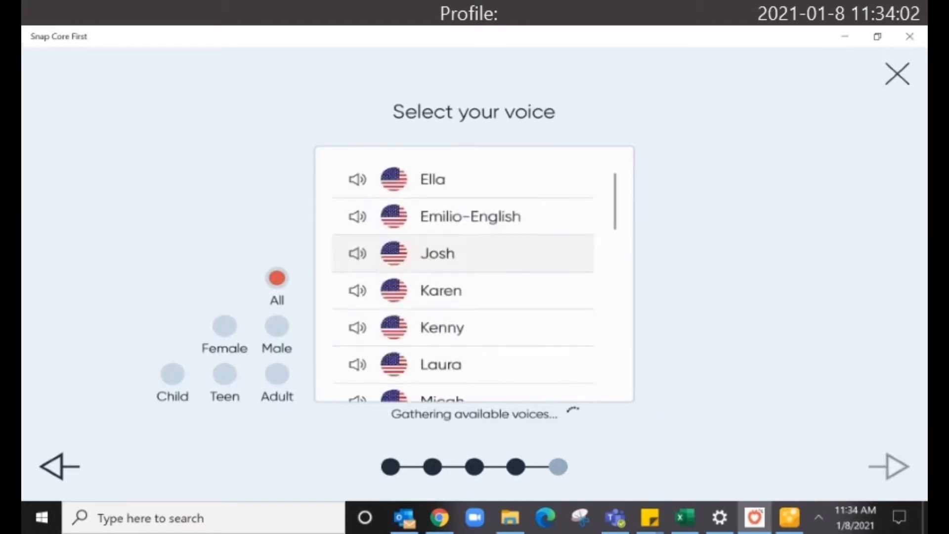
pyautogui.click(463, 255)
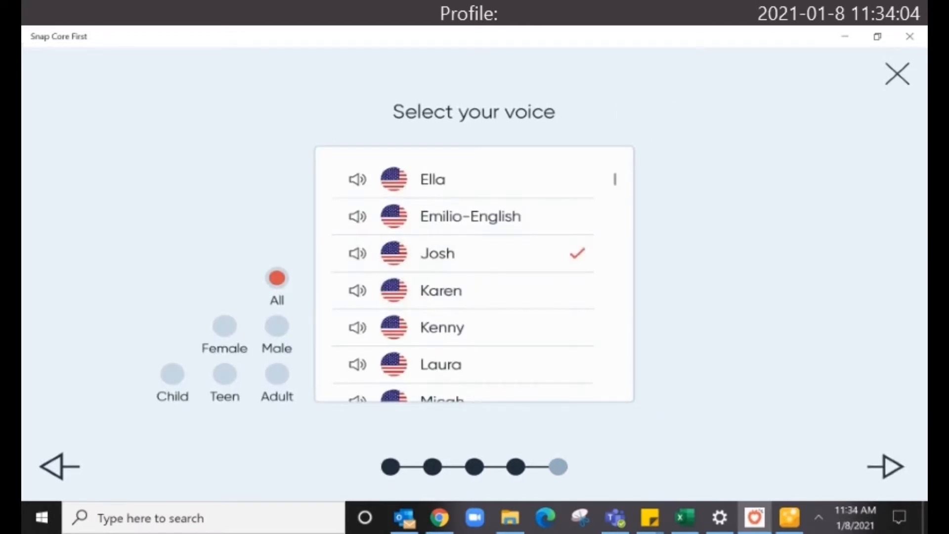
pyautogui.click(889, 466)
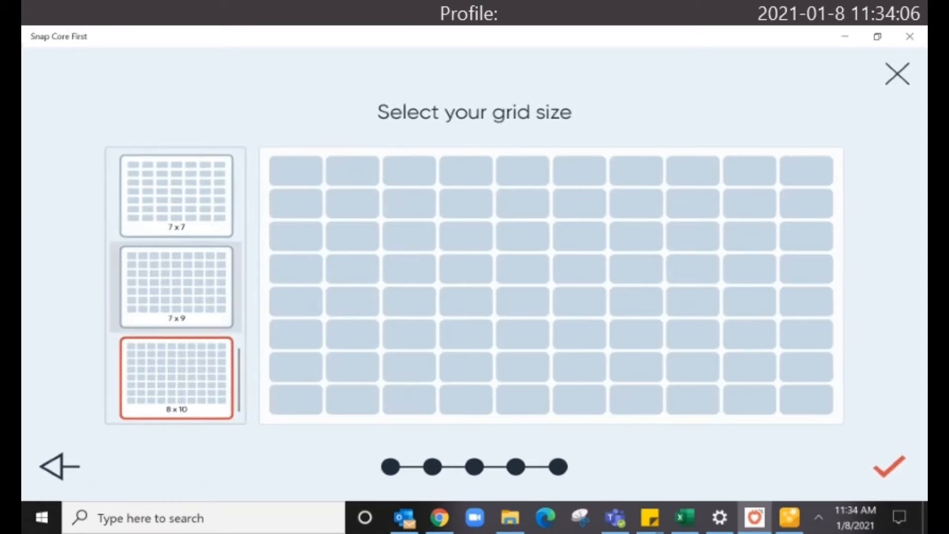
# - Set the grid size to 2 x 3 and finish creating the user
pyautogui.scroll(10, 176, 285)
pyautogui.scroll(5, 176, 346)
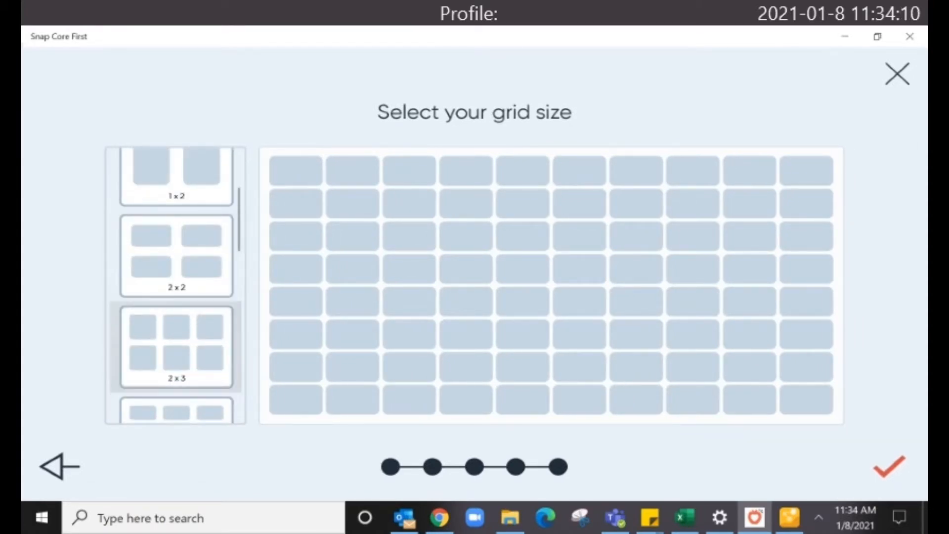
pyautogui.click(176, 346)
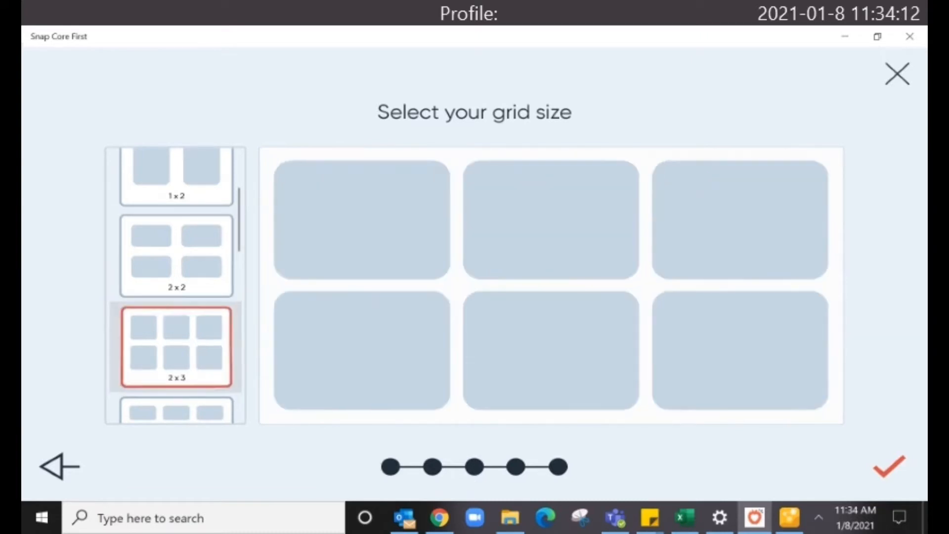
pyautogui.click(890, 467)
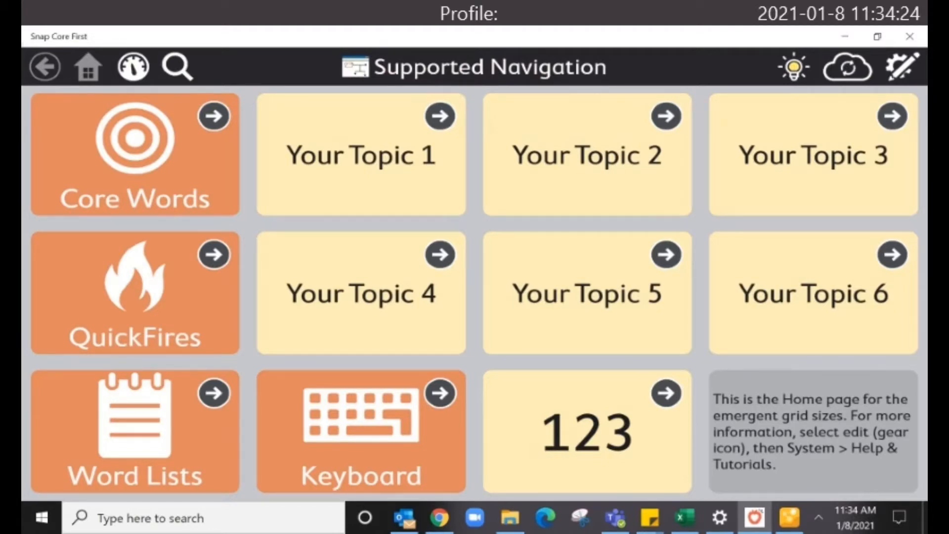
# - View the Core Words and QuickFires pages in the 2 x 3 grid and return to the home page
pyautogui.click(134, 153)
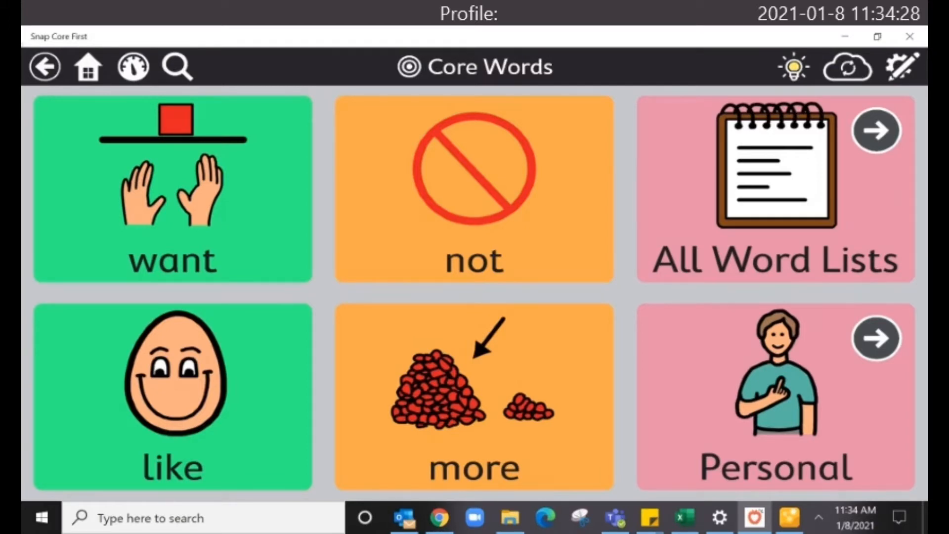
pyautogui.click(45, 67)
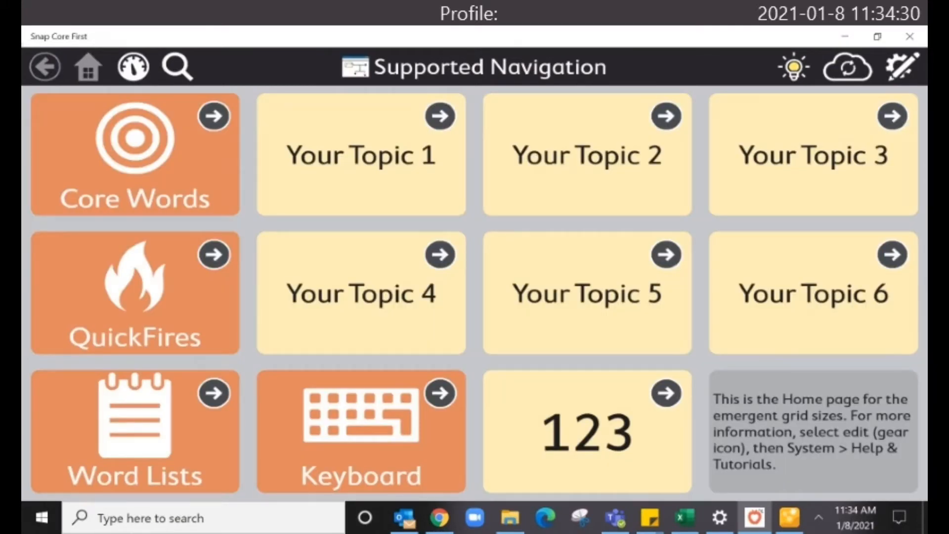
pyautogui.click(134, 293)
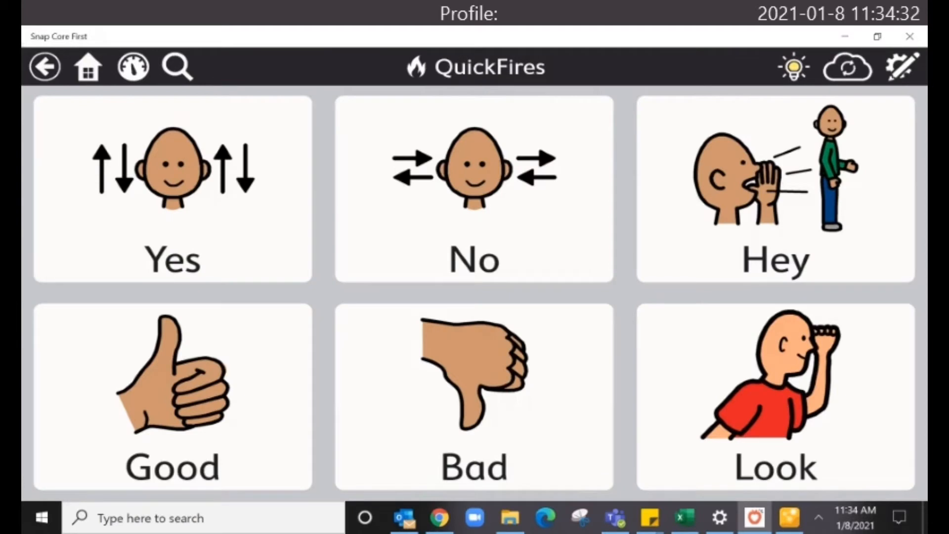
pyautogui.click(45, 67)
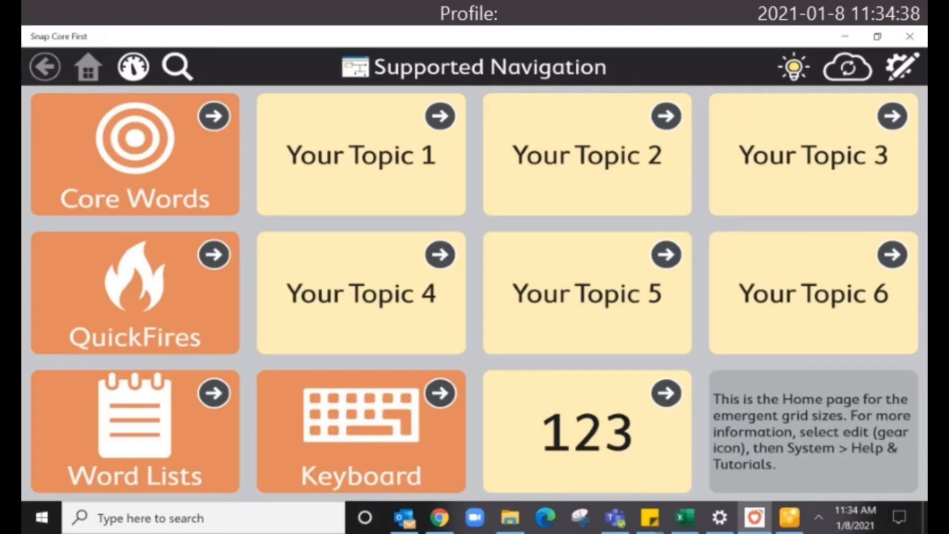
# - Review the available access methods in the user settings, leaving Touch selected, and exit editing
pyautogui.click(902, 67)
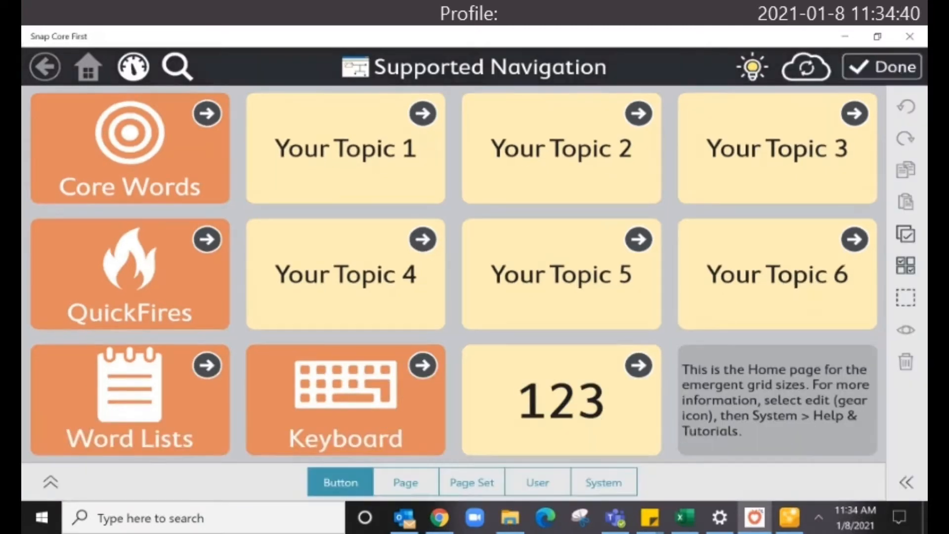
pyautogui.click(538, 483)
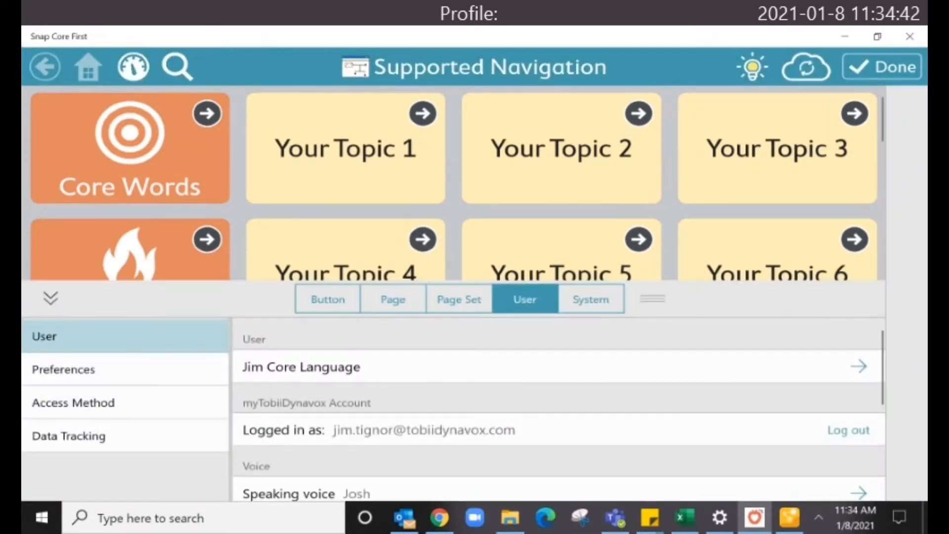
pyautogui.click(125, 402)
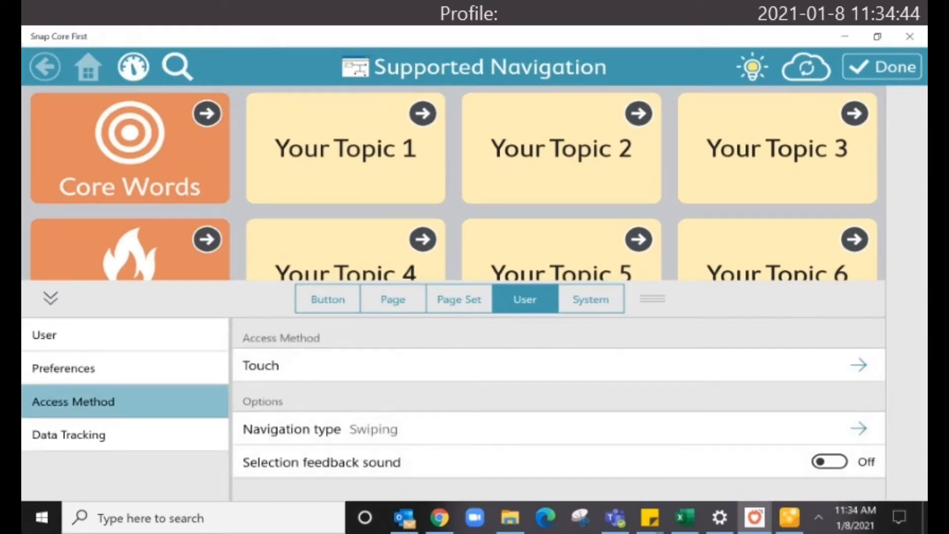
pyautogui.click(559, 366)
pyautogui.scroll(-2, 559, 435)
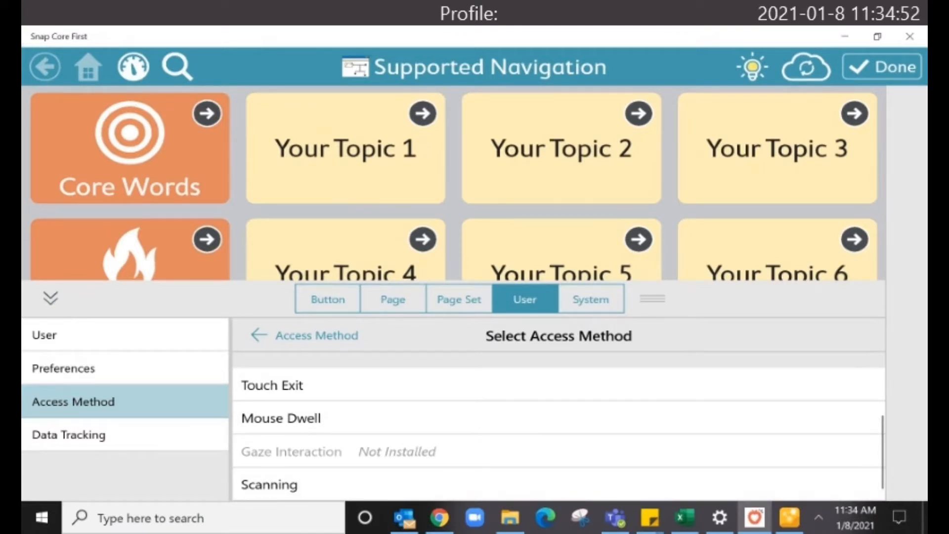
pyautogui.click(305, 336)
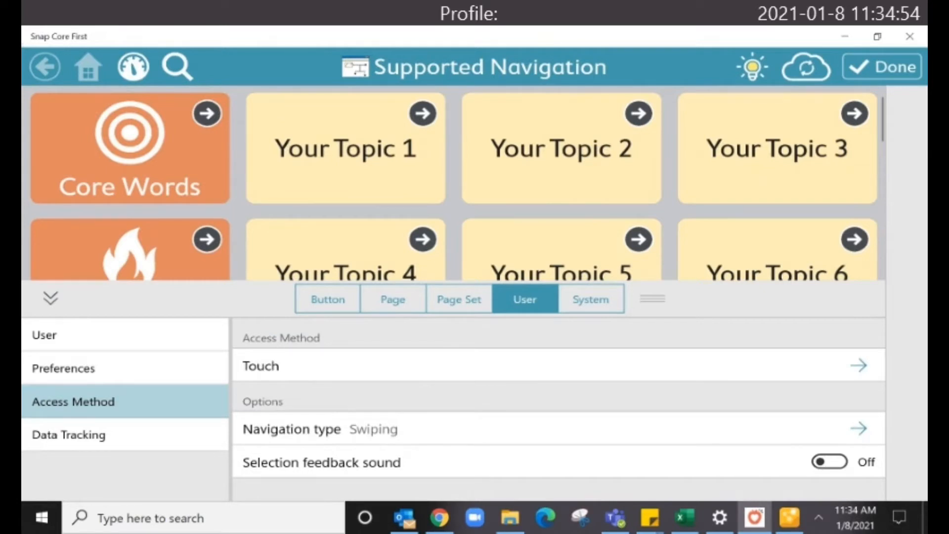
pyautogui.click(882, 66)
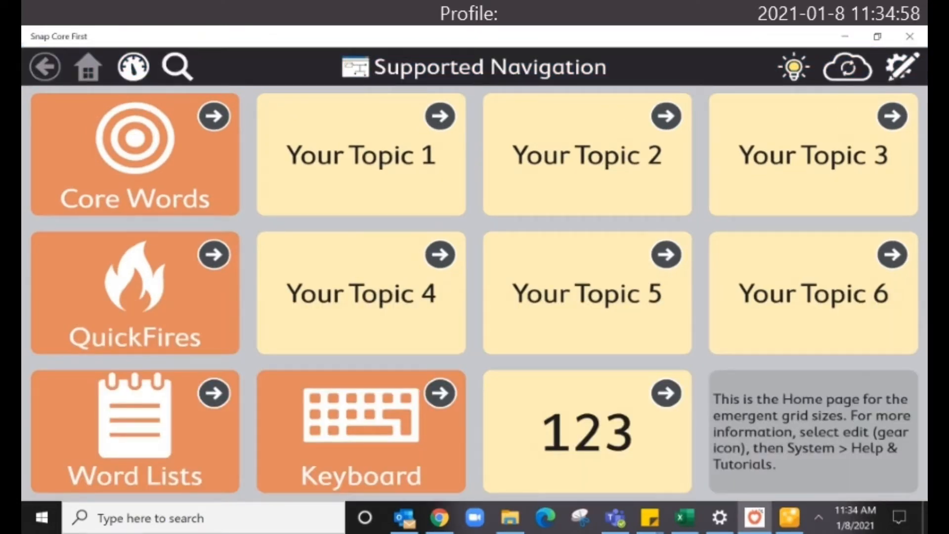
# - Delete the grey Home page information button and create a blank button in its place
pyautogui.click(902, 66)
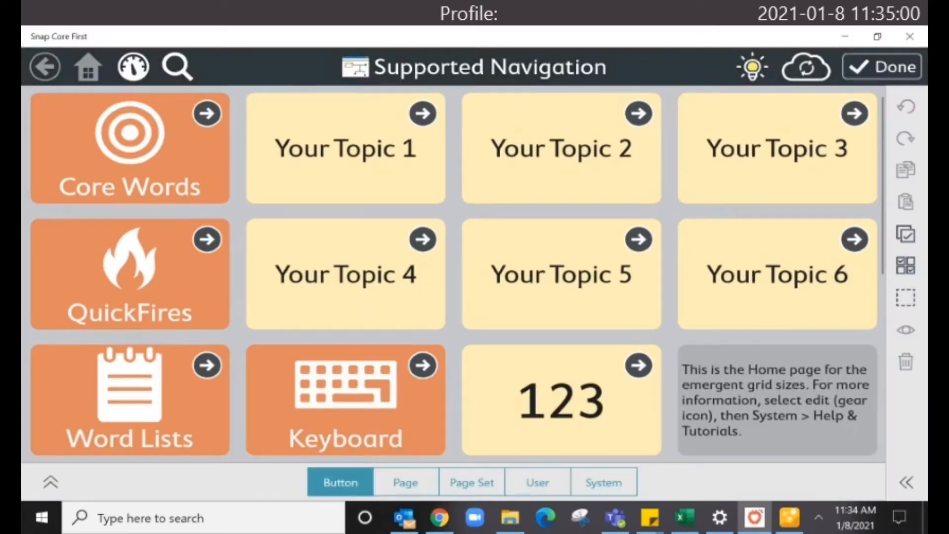
pyautogui.click(778, 401)
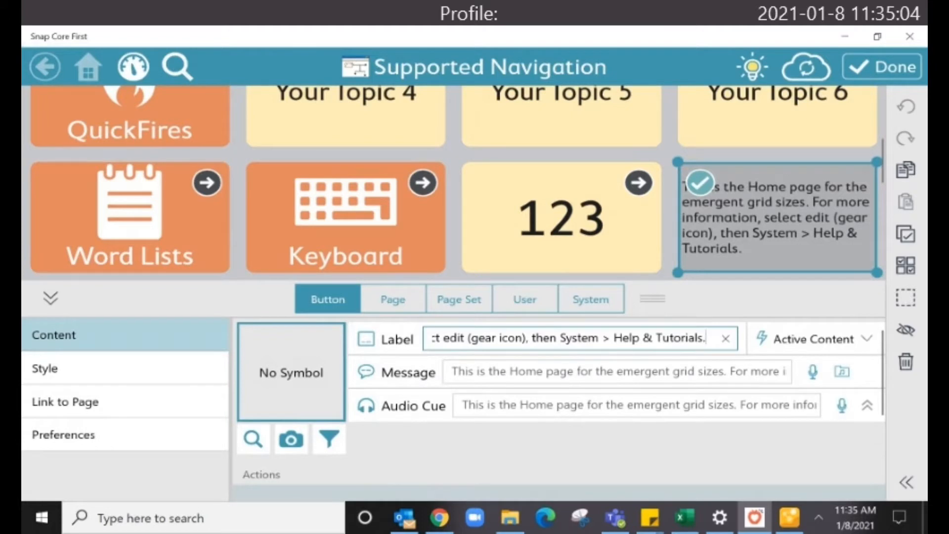
pyautogui.click(906, 361)
pyautogui.click(778, 217)
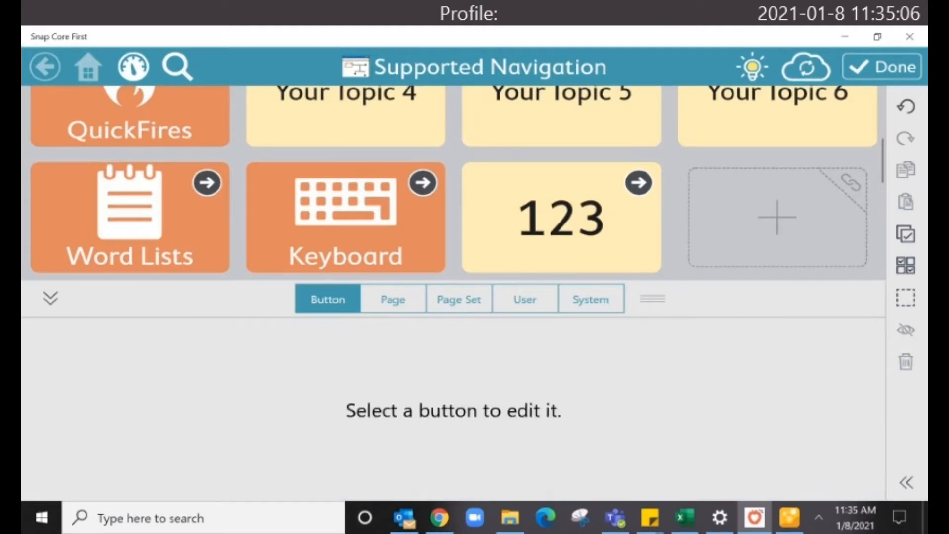
# - Remove the Speak or Insert Message action from the new blank button
pyautogui.scroll(-2, 559, 410)
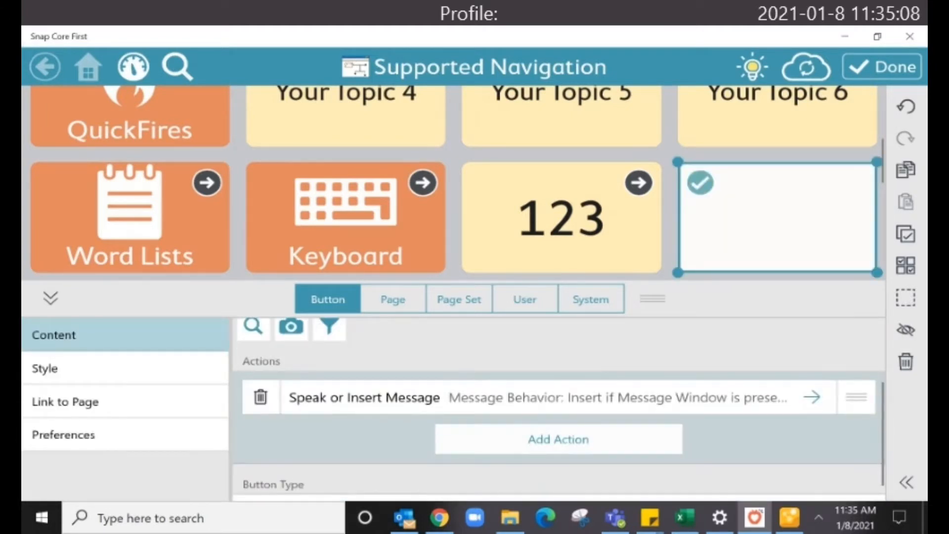
pyautogui.click(260, 397)
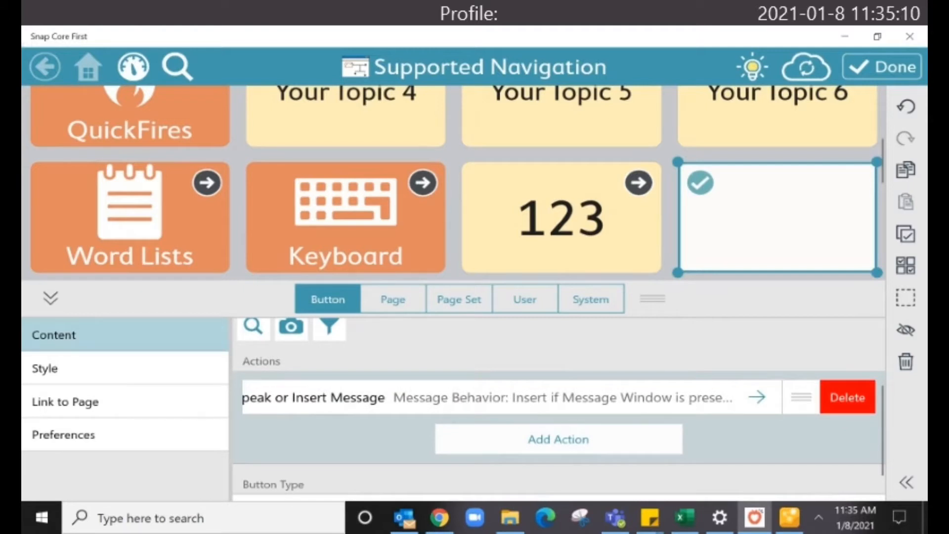
pyautogui.click(847, 397)
# - Add the navigation action for selecting a page set to the blank button
pyautogui.click(559, 408)
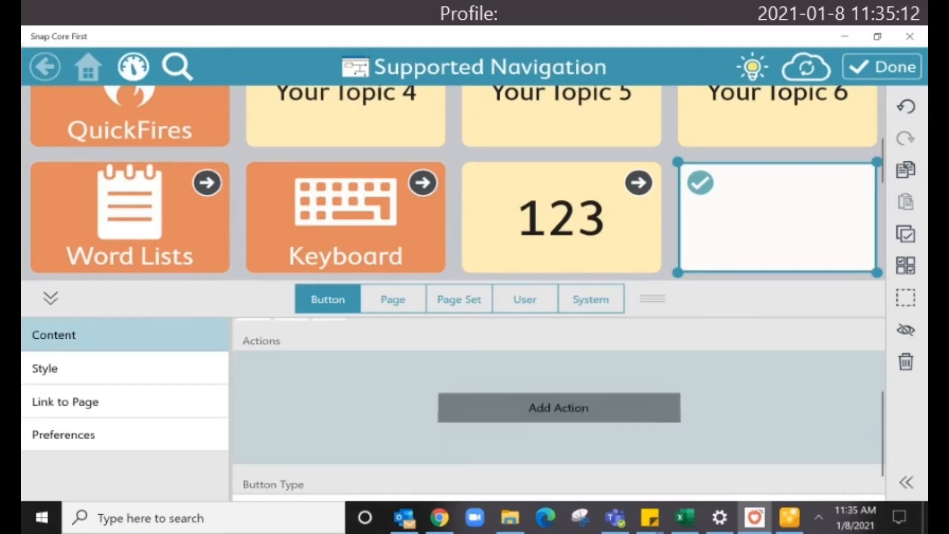
pyautogui.scroll(-3, 559, 430)
pyautogui.scroll(-5, 559, 430)
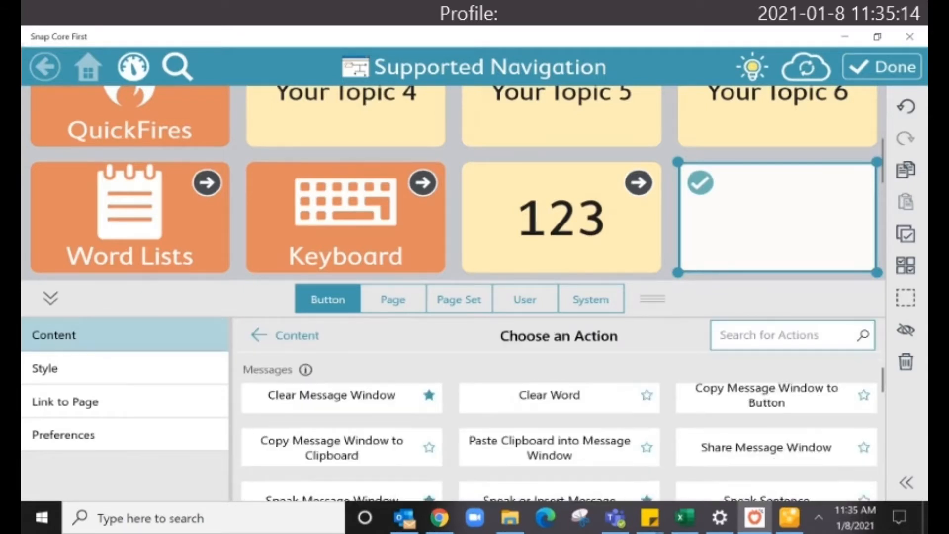
pyautogui.scroll(-1, 559, 430)
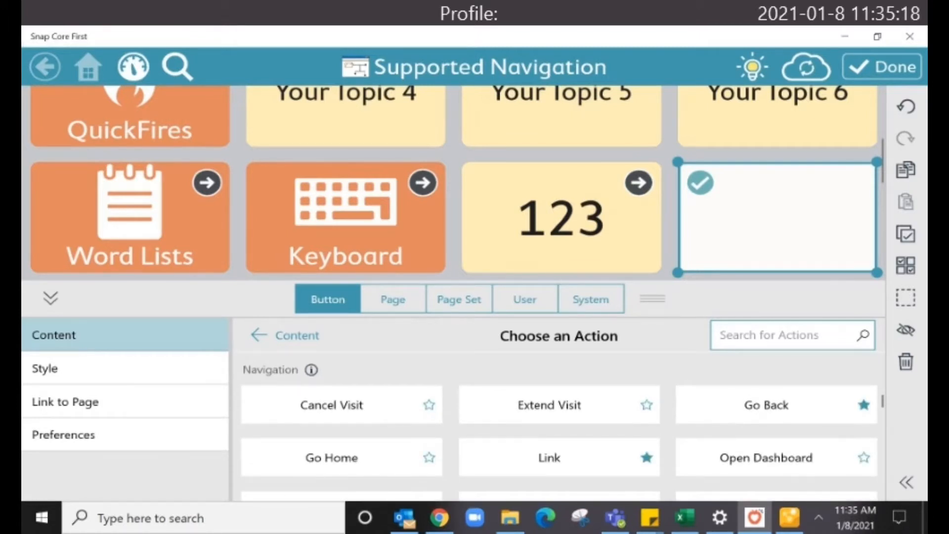
pyautogui.scroll(-3, 559, 430)
pyautogui.click(332, 468)
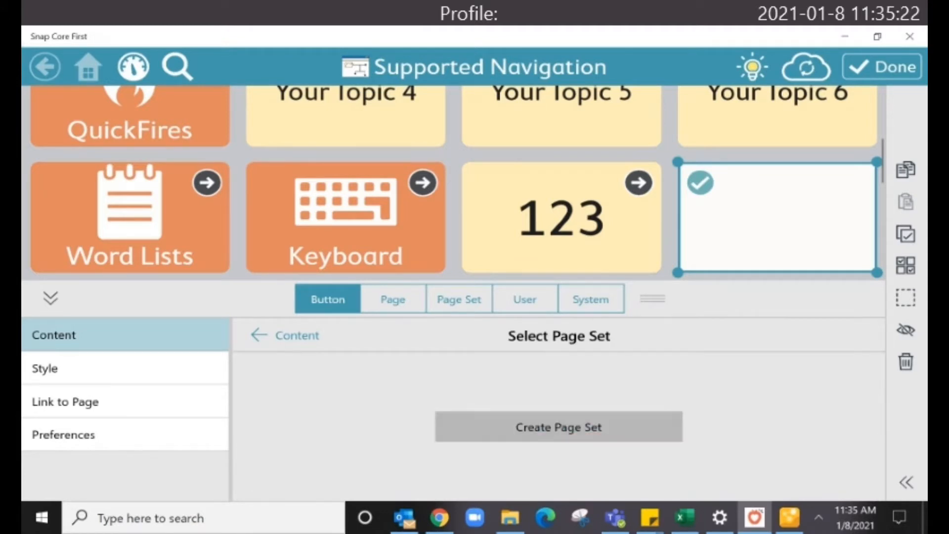
# - Start creating a page set for the button from the pre-installed English (United States) Core First Scanning page set
pyautogui.click(559, 427)
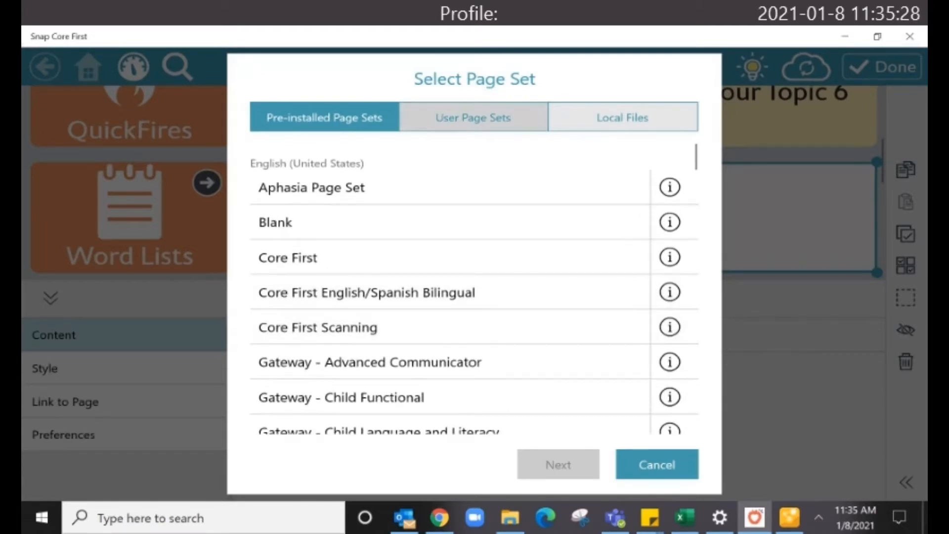
pyautogui.click(474, 117)
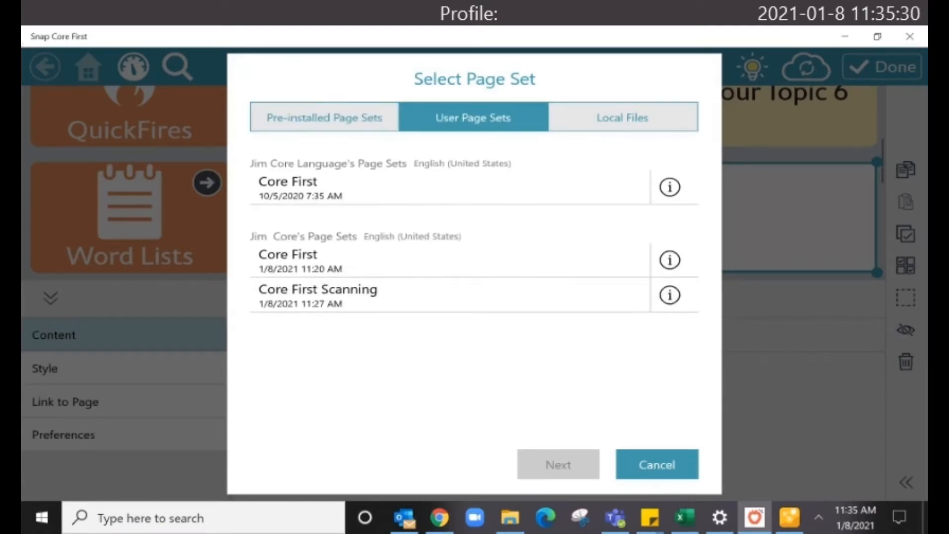
pyautogui.click(325, 117)
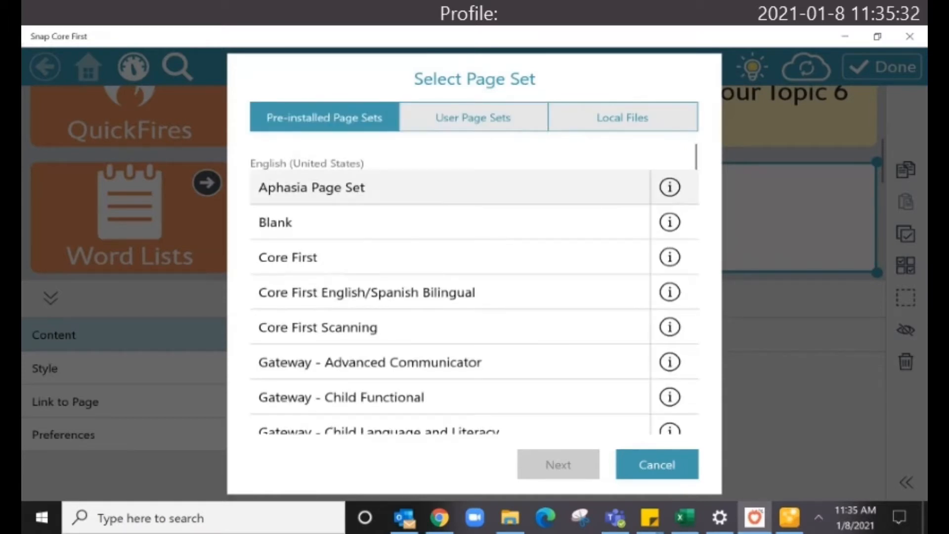
pyautogui.scroll(-15, 474, 287)
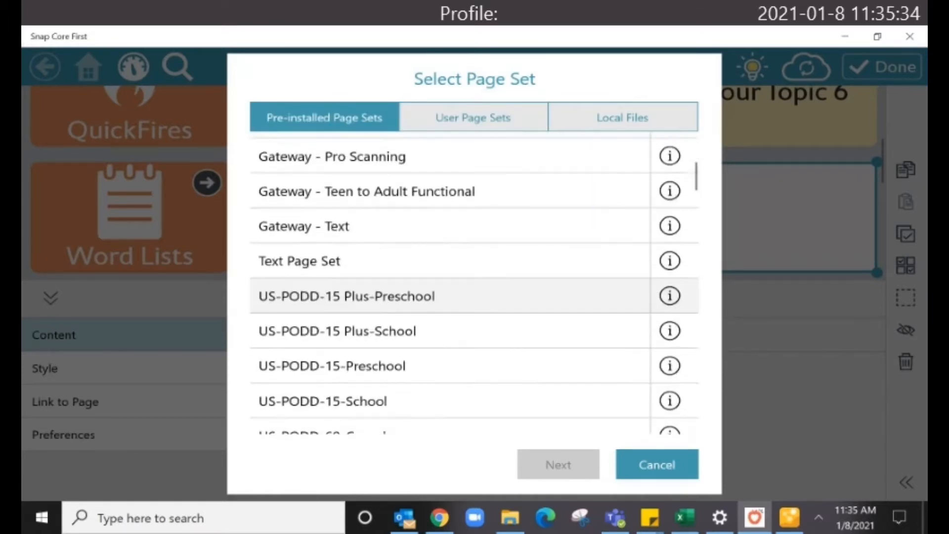
pyautogui.scroll(-10, 474, 316)
pyautogui.scroll(4, 474, 324)
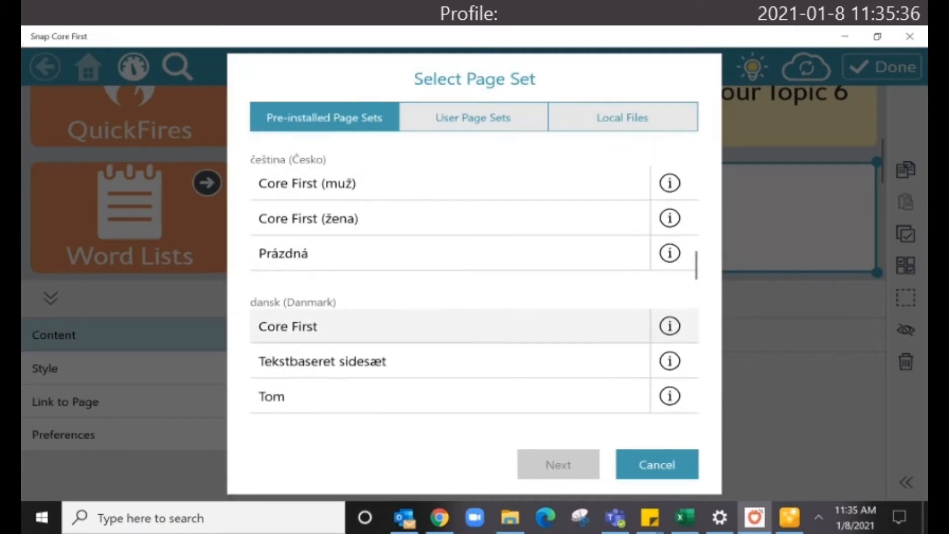
pyautogui.scroll(3, 474, 317)
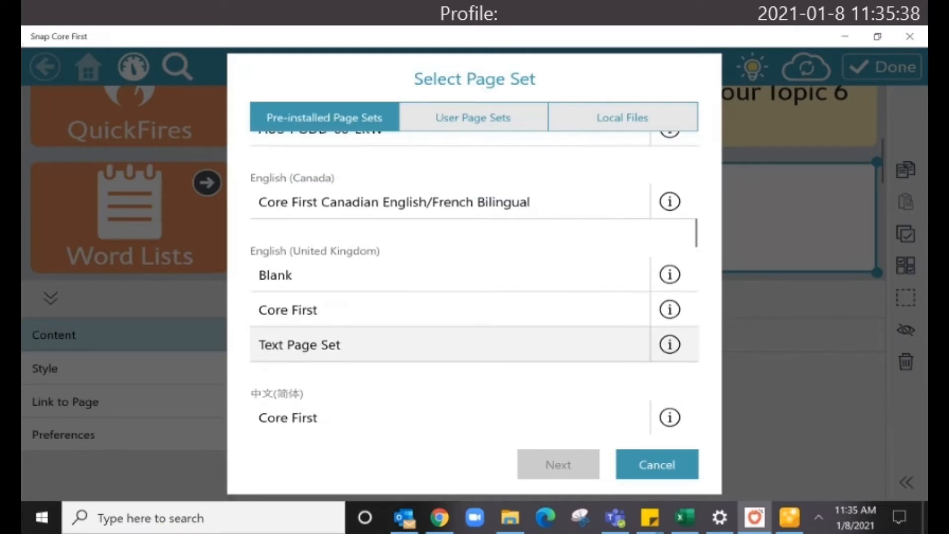
pyautogui.scroll(5, 474, 346)
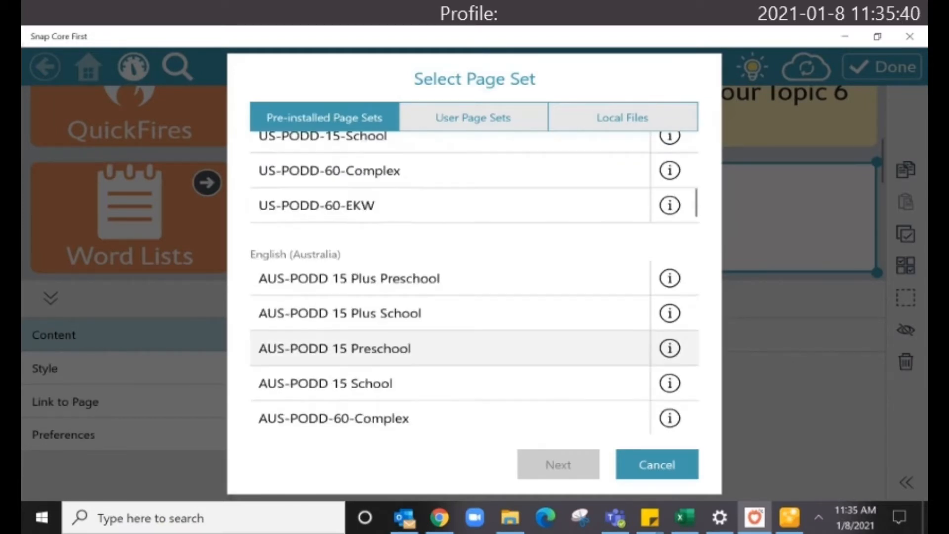
pyautogui.scroll(6, 474, 356)
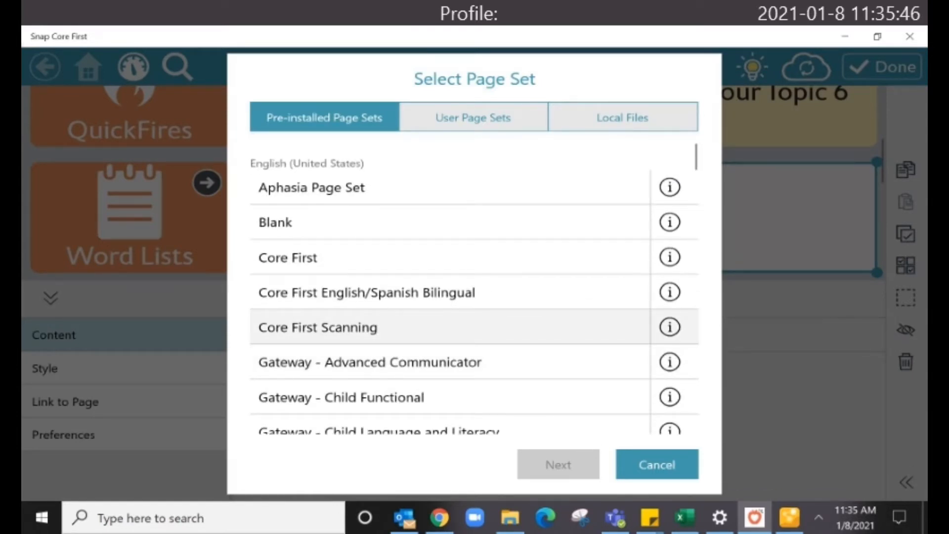
pyautogui.click(467, 327)
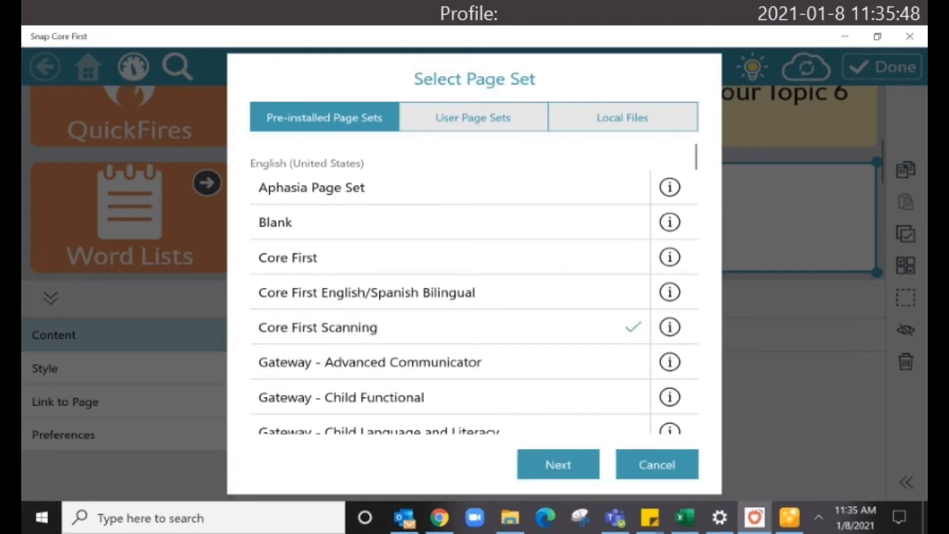
pyautogui.click(558, 465)
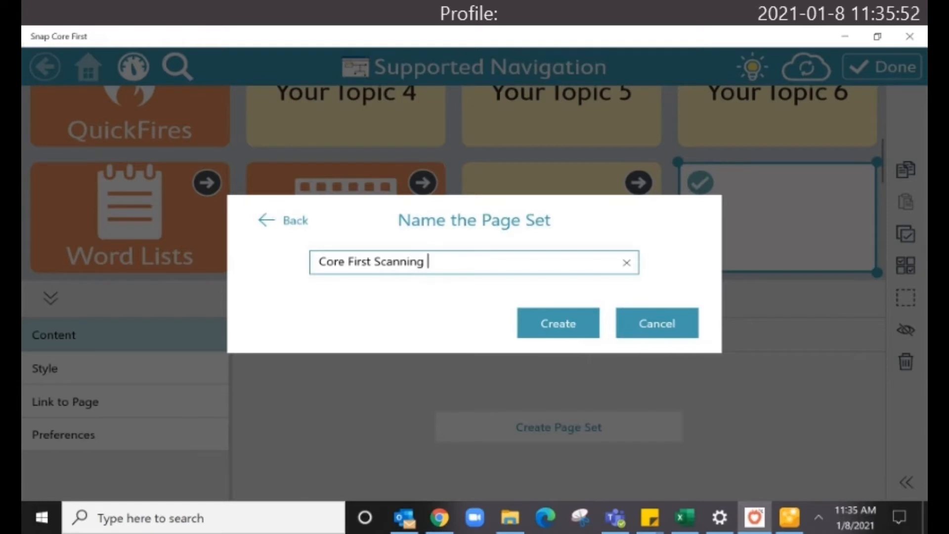
# - Name the new page set Training and create it
pyautogui.press('BackSpace')
pyautogui.press('BackSpace')
pyautogui.press('BackSpace')
pyautogui.press('BackSpace')
pyautogui.press('BackSpace')
pyautogui.press('BackSpace')
pyautogui.press('BackSpace')
pyautogui.press('BackSpace')
pyautogui.press('BackSpace')
pyautogui.press('BackSpace')
pyautogui.press('BackSpace')
pyautogui.press('BackSpace')
pyautogui.press('BackSpace')
pyautogui.press('BackSpace')
pyautogui.press('BackSpace')
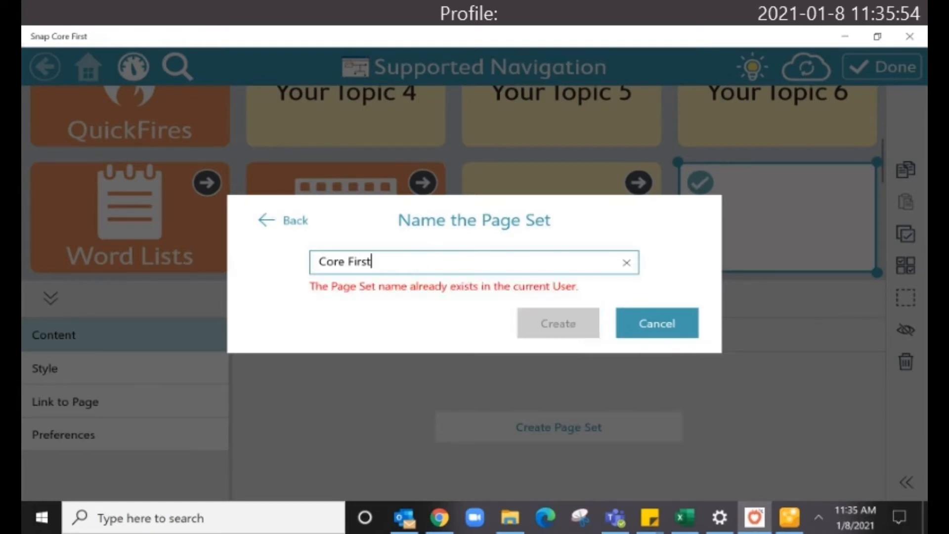
pyautogui.press('BackSpace')
pyautogui.press('BackSpace')
pyautogui.press('BackSpace')
pyautogui.press('BackSpace')
pyautogui.press('BackSpace')
pyautogui.write('Training')
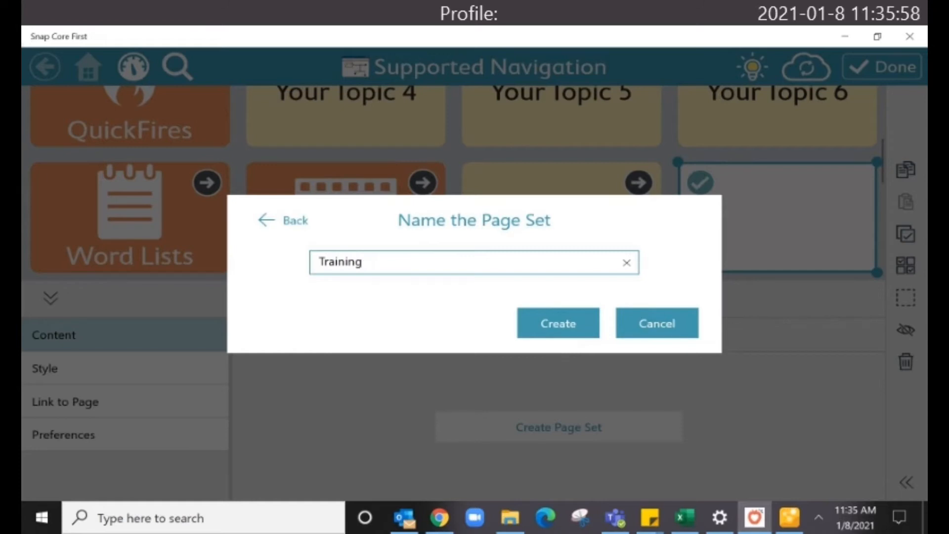
pyautogui.click(559, 323)
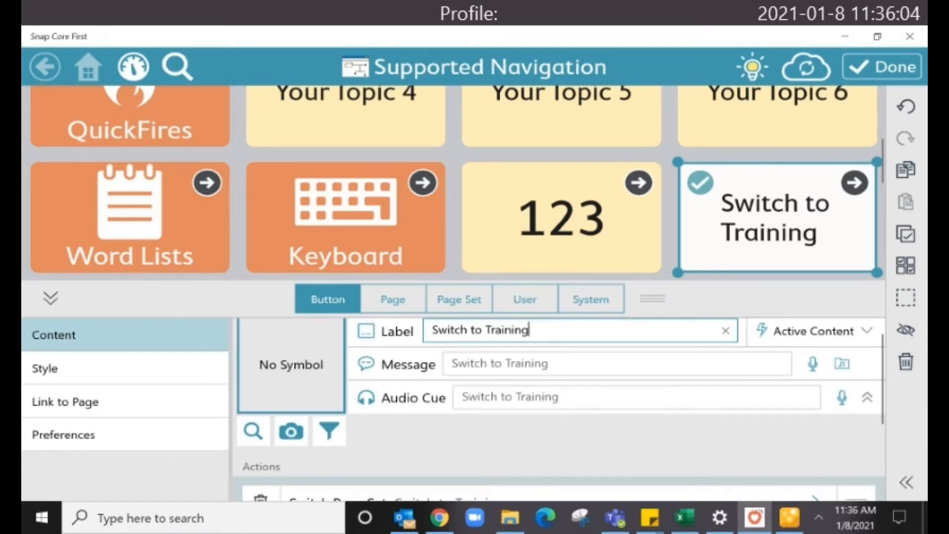
# - Exit editing and switch to the Training page set, opening its Dashboard
pyautogui.click(883, 67)
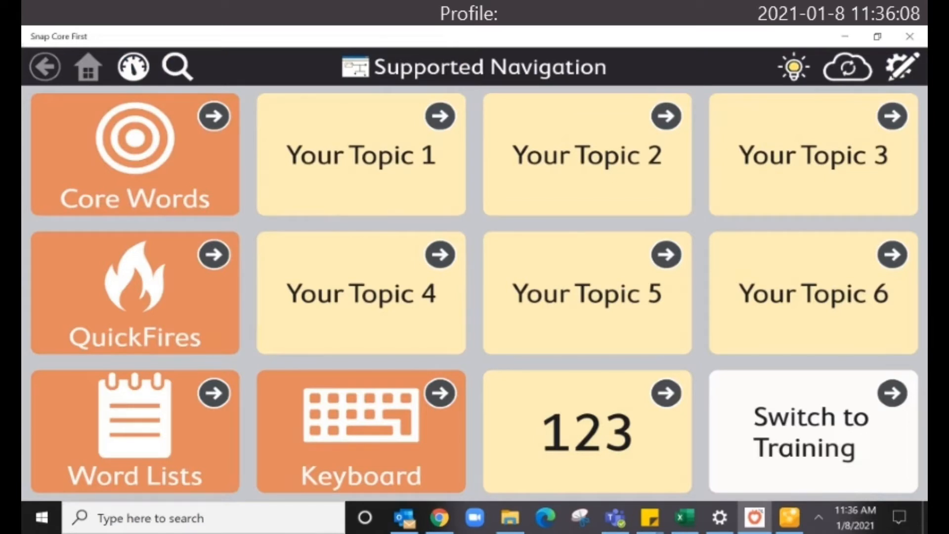
pyautogui.click(814, 432)
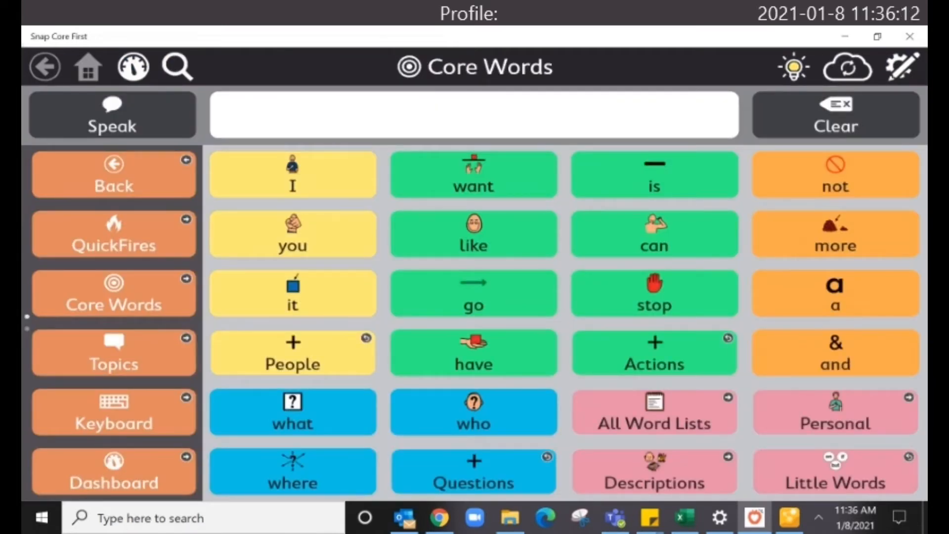
pyautogui.click(114, 471)
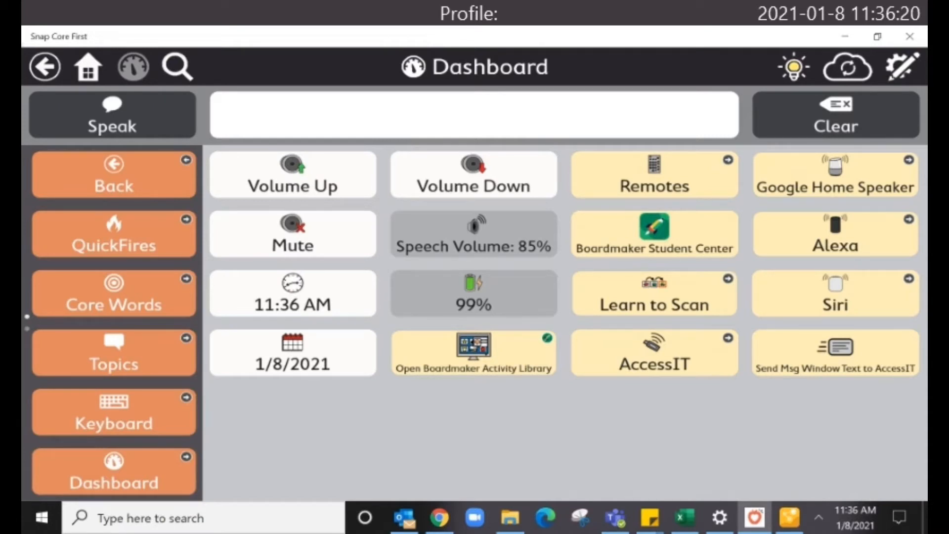
# - Copy the Learn to Scan button from the Dashboard and exit editing
pyautogui.click(902, 66)
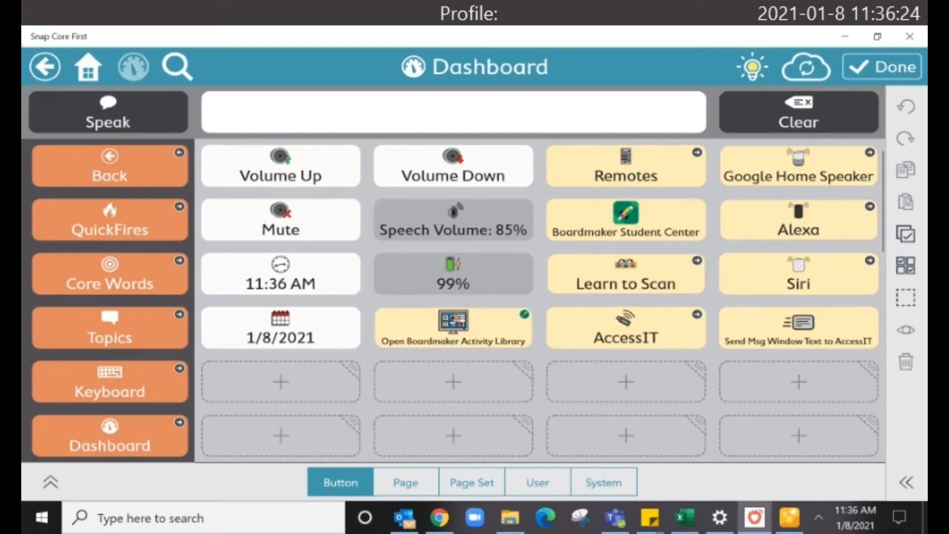
pyautogui.click(626, 274)
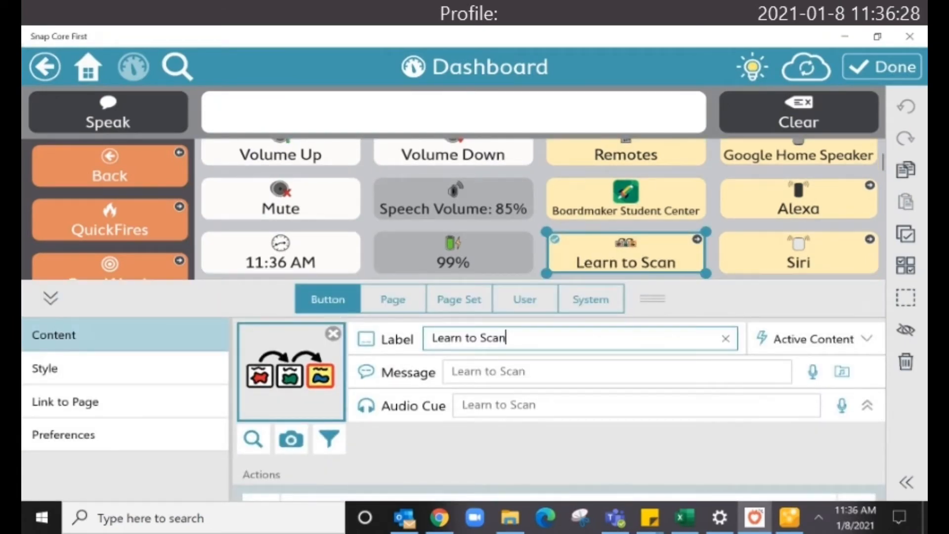
pyautogui.click(907, 483)
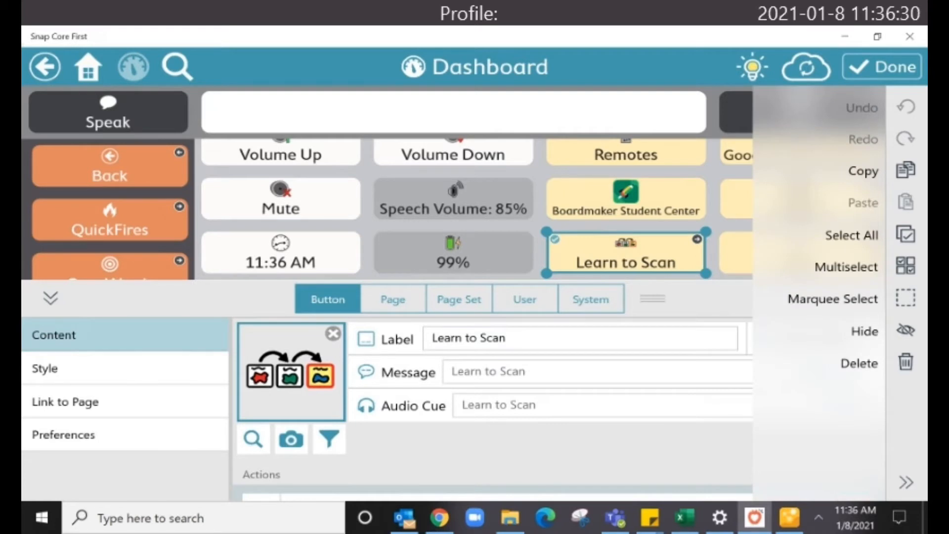
pyautogui.click(906, 170)
pyautogui.click(883, 67)
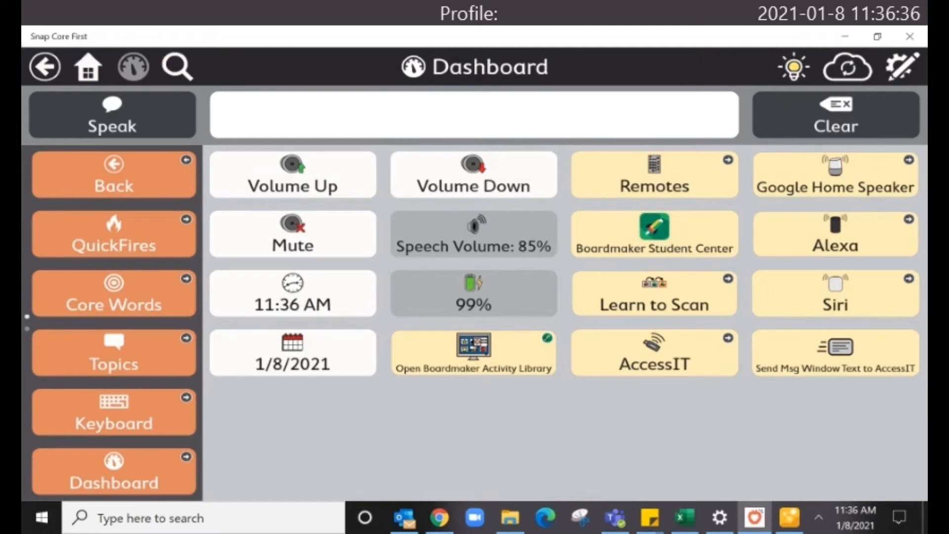
# - Delete all the buttons in the main grid of the Training page set's Core Words home page
pyautogui.click(88, 67)
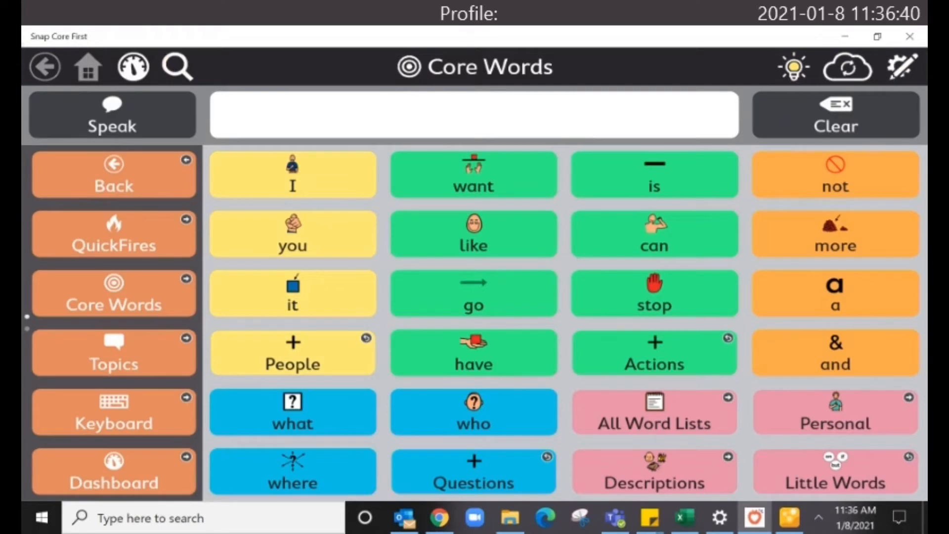
pyautogui.click(902, 67)
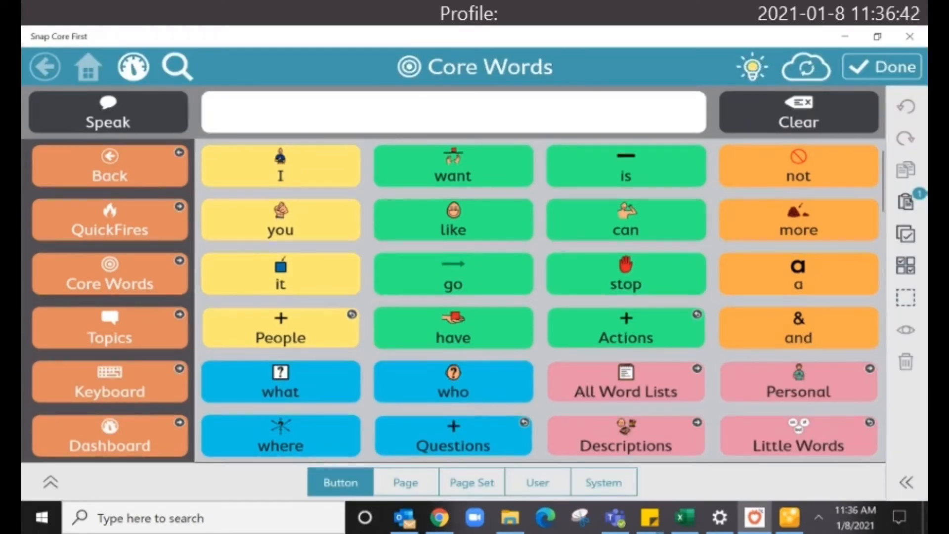
pyautogui.click(905, 265)
pyautogui.click(906, 234)
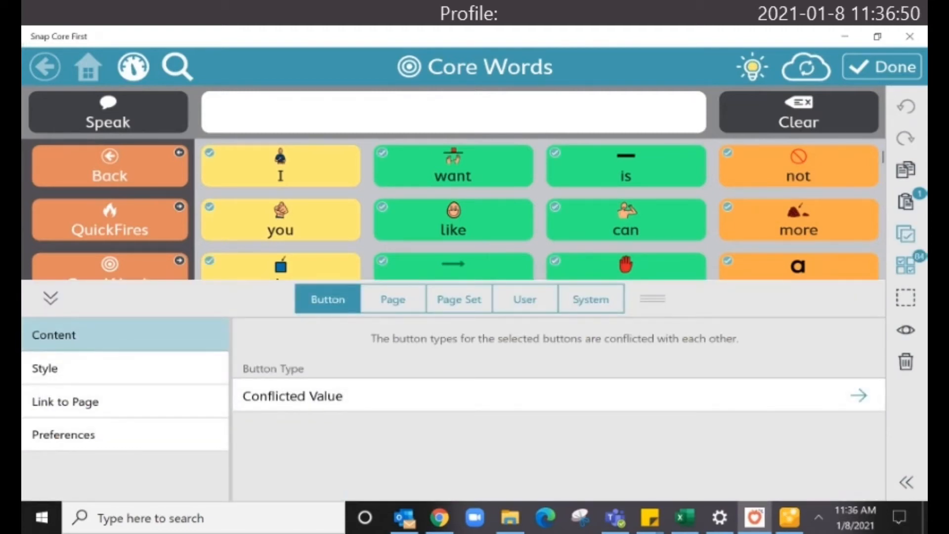
pyautogui.click(906, 362)
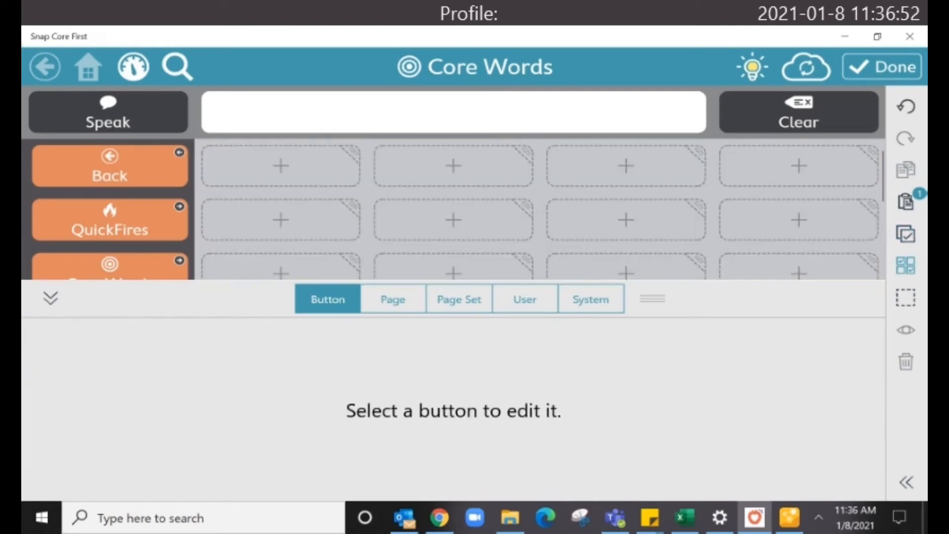
# - Paste the copied Learn to Scan button into the emptied Core Words grid
pyautogui.click(281, 166)
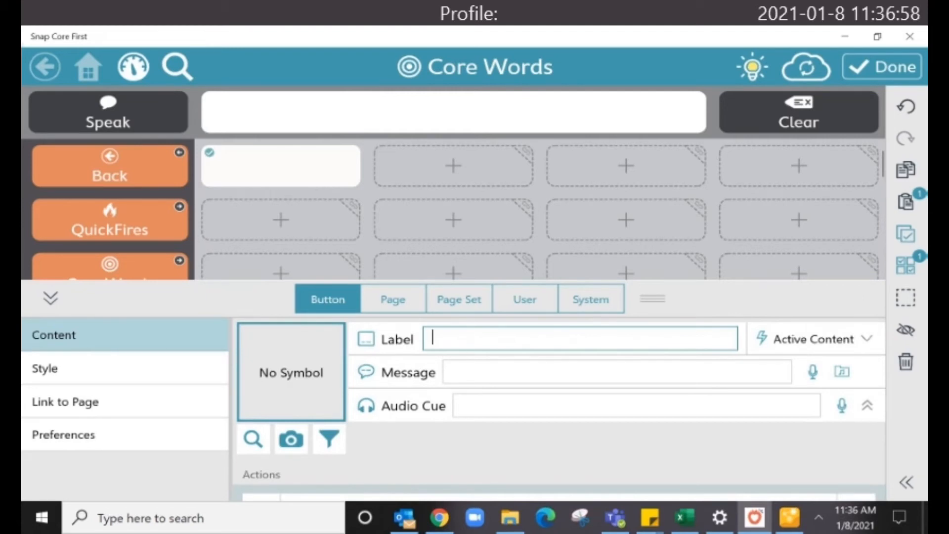
pyautogui.click(906, 482)
pyautogui.click(907, 203)
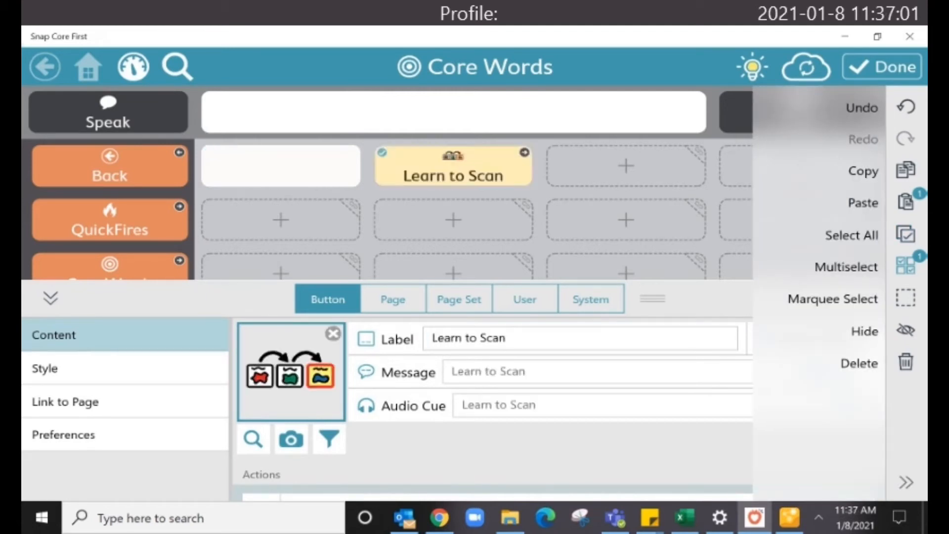
# - Delete the blank button beside Learn to Scan and try to move Learn to Scan into the first grid cell
pyautogui.click(281, 166)
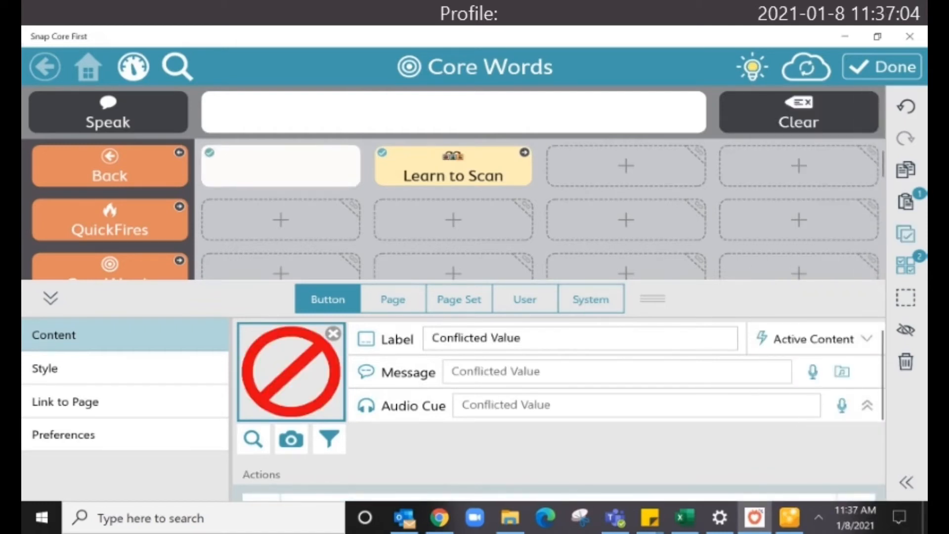
pyautogui.click(281, 166)
pyautogui.click(454, 166)
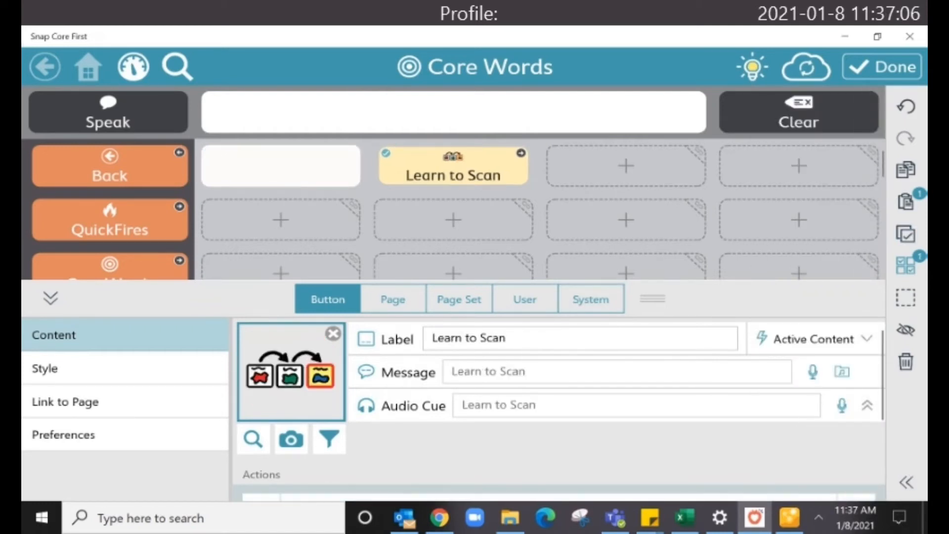
pyautogui.click(280, 166)
pyautogui.click(907, 362)
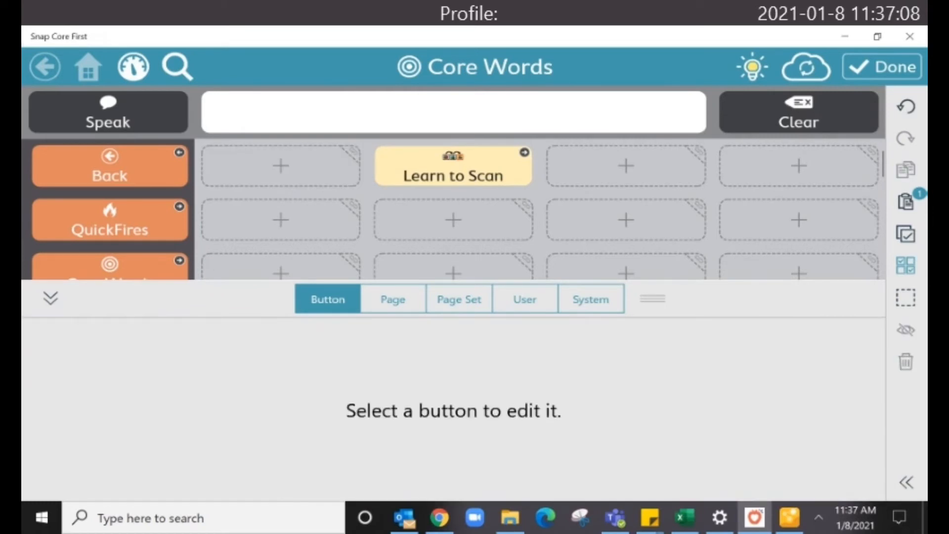
pyautogui.moveTo(453, 166); pyautogui.dragTo(283, 164)
pyautogui.click(454, 166)
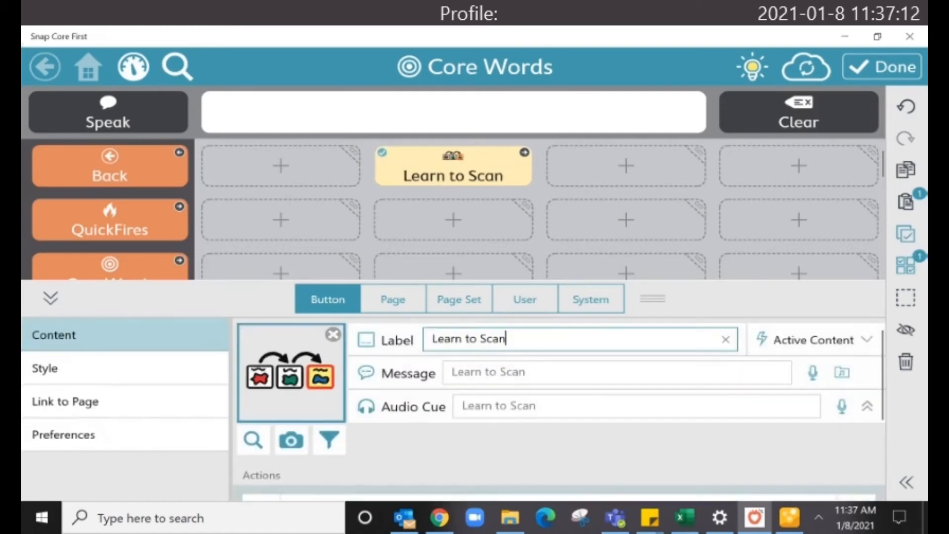
# - Delete the orange navigation buttons beside the grid, including Dashboard, Keyboard, Topics, Core Words and QuickFires, keeping only Back
pyautogui.scroll(3, 110, 209)
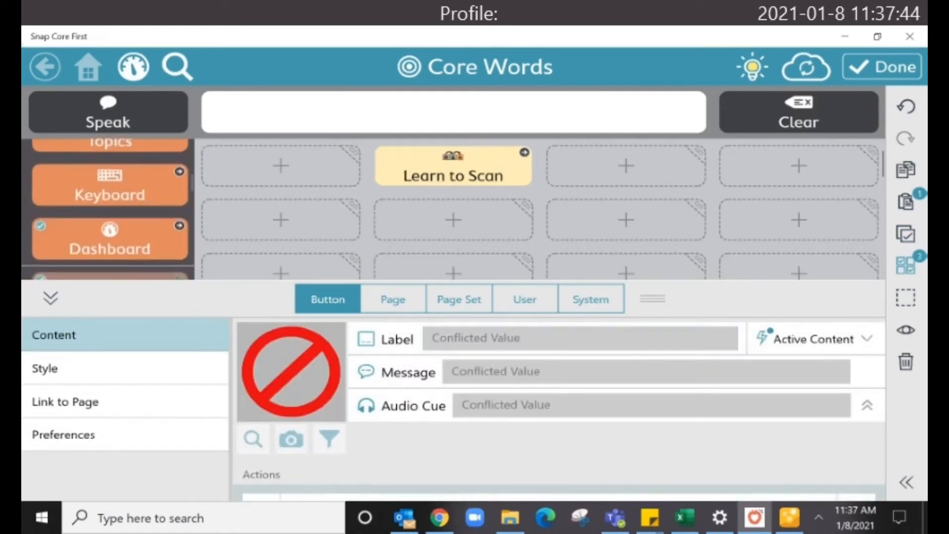
pyautogui.click(110, 186)
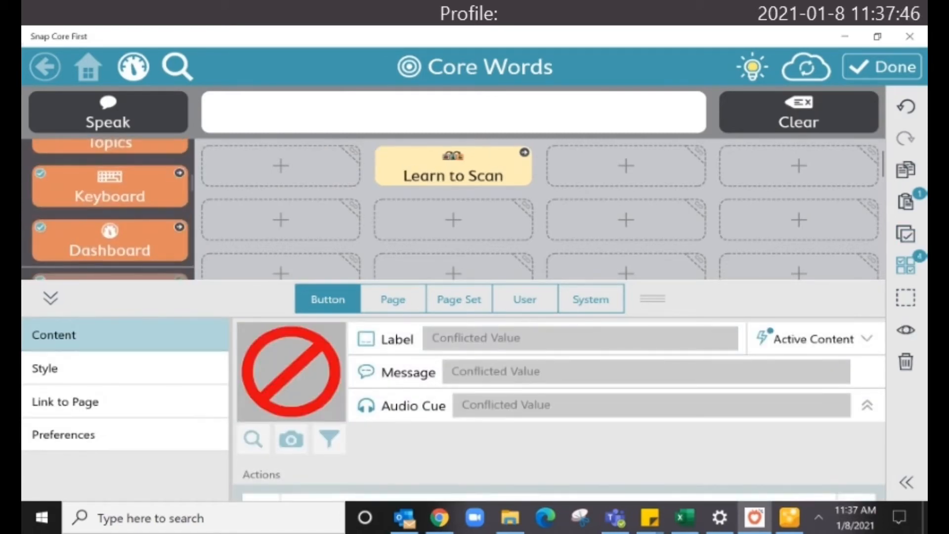
pyautogui.click(110, 146)
pyautogui.scroll(2, 110, 209)
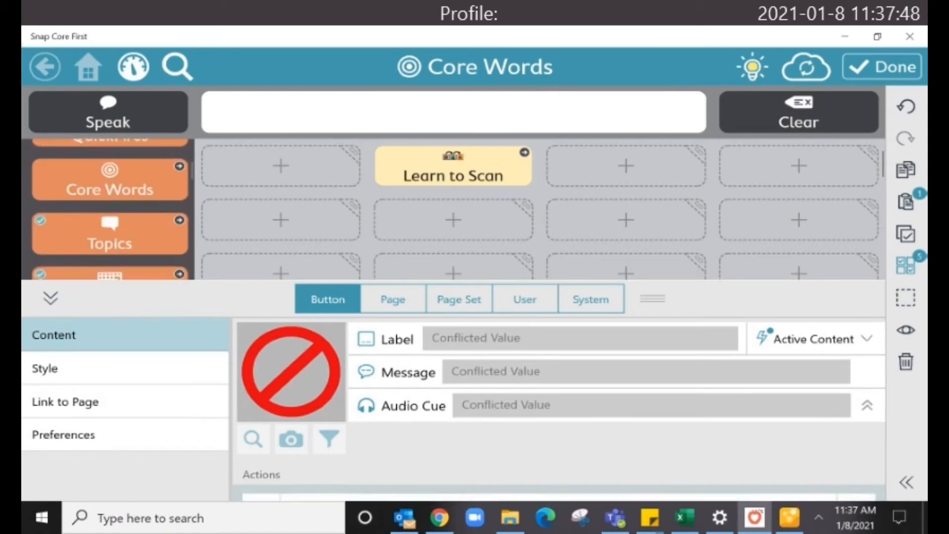
pyautogui.click(110, 180)
pyautogui.scroll(2, 109, 208)
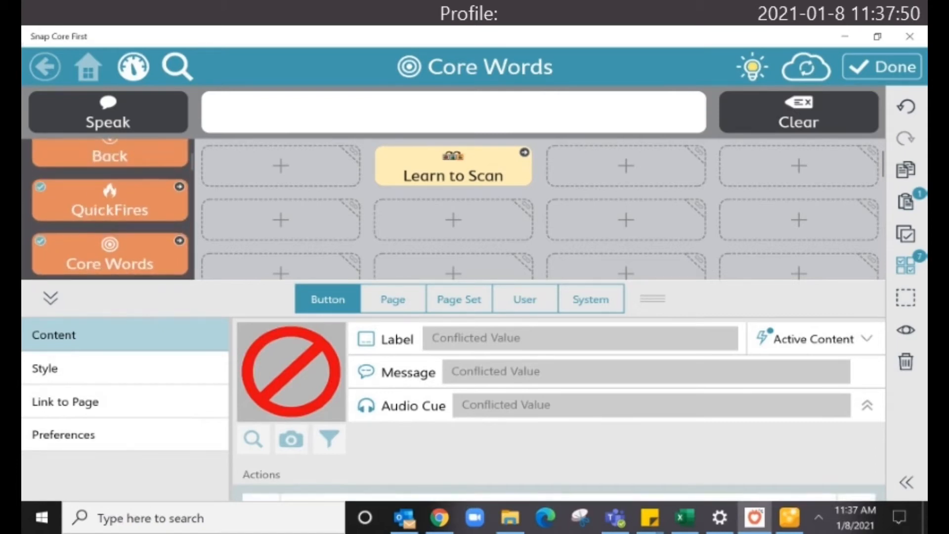
pyautogui.scroll(2, 111, 210)
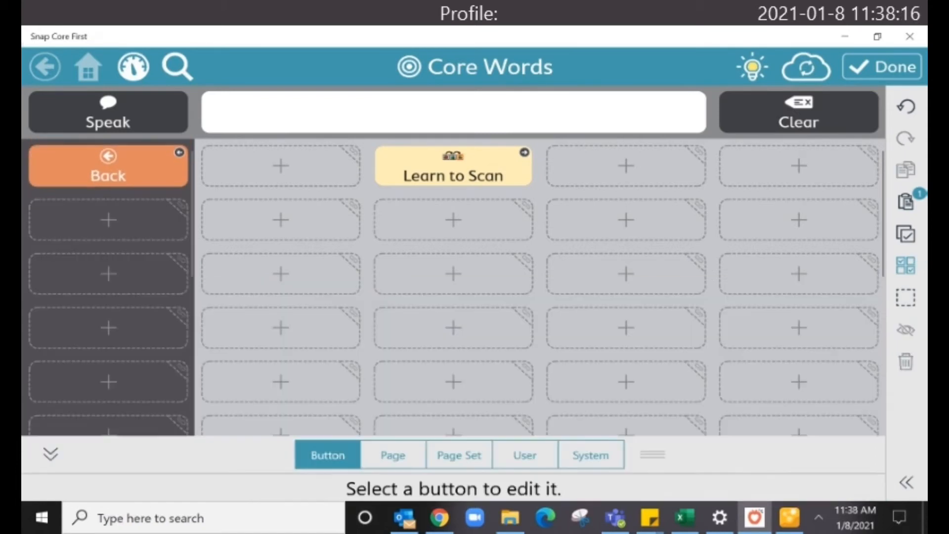
# - Add a blank button below Back in the Training page set's side column and remove its Speak or Insert Message action
pyautogui.click(108, 220)
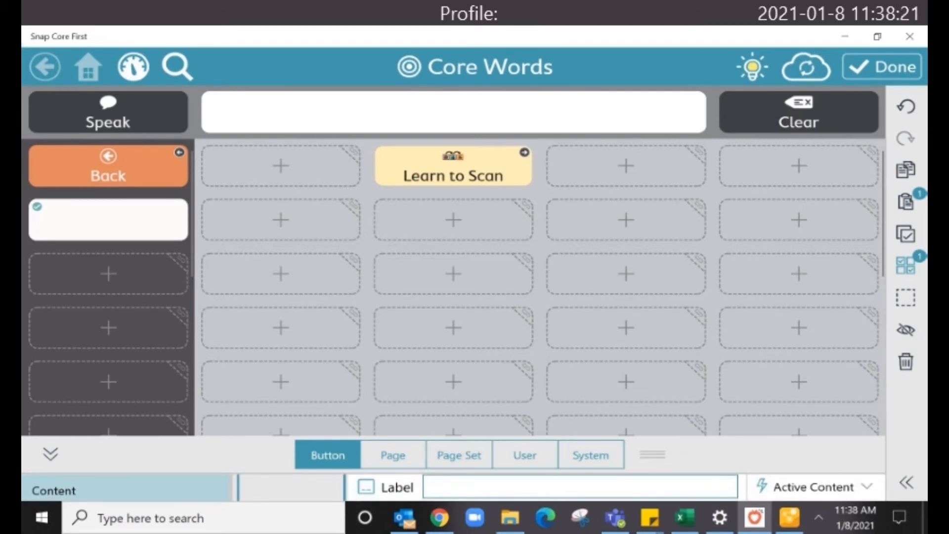
pyautogui.moveTo(652, 454); pyautogui.dragTo(653, 214)
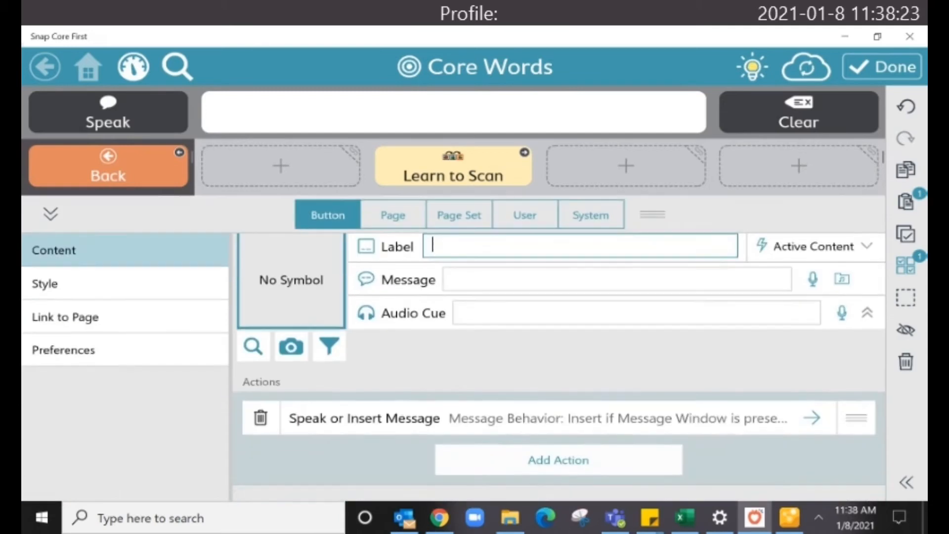
pyautogui.click(260, 418)
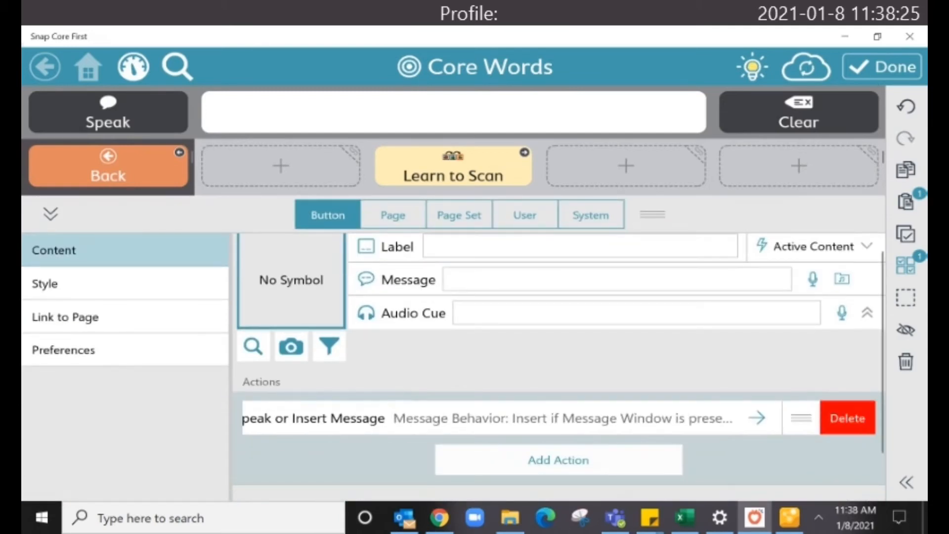
pyautogui.click(848, 418)
# - Give the new button a Switch Page Set action that targets Core First and finish editing
pyautogui.click(558, 429)
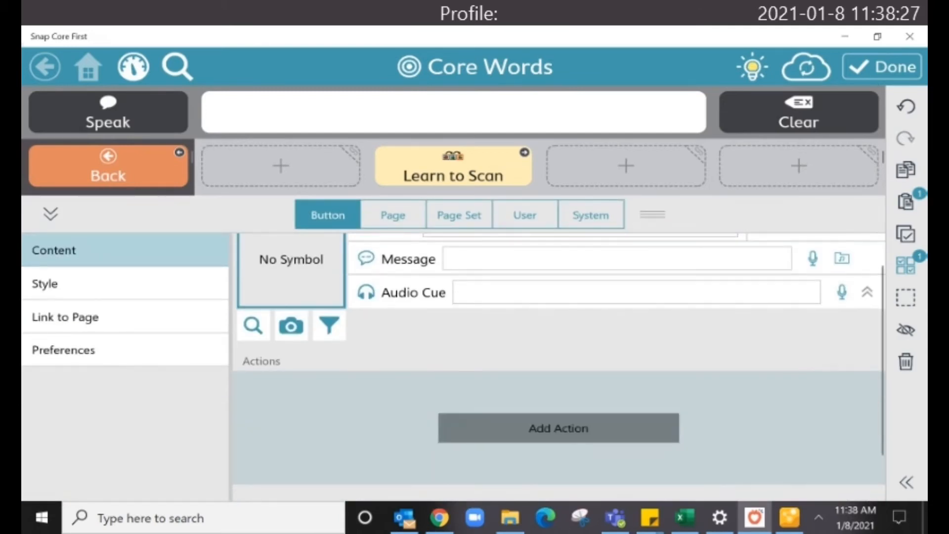
pyautogui.scroll(-4, 558, 361)
pyautogui.scroll(-4, 559, 376)
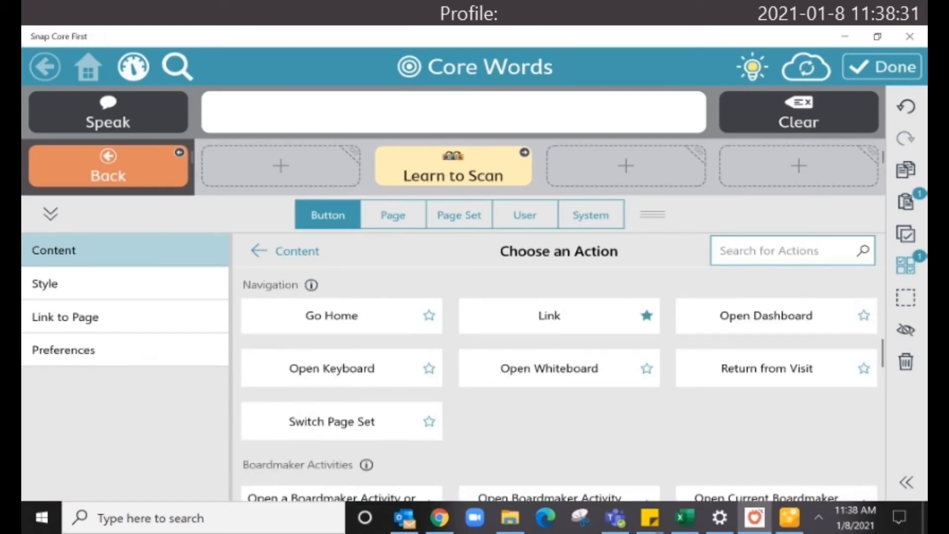
pyautogui.click(342, 421)
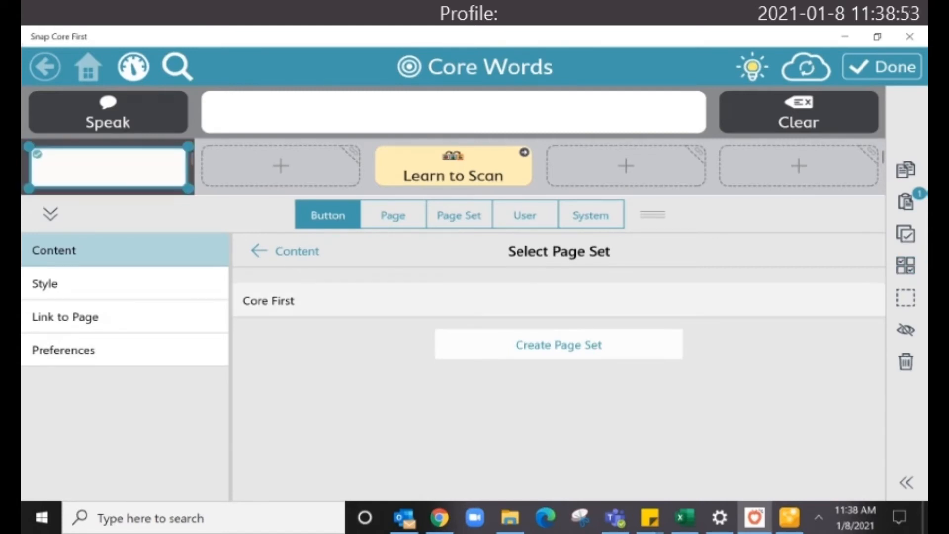
pyautogui.click(268, 301)
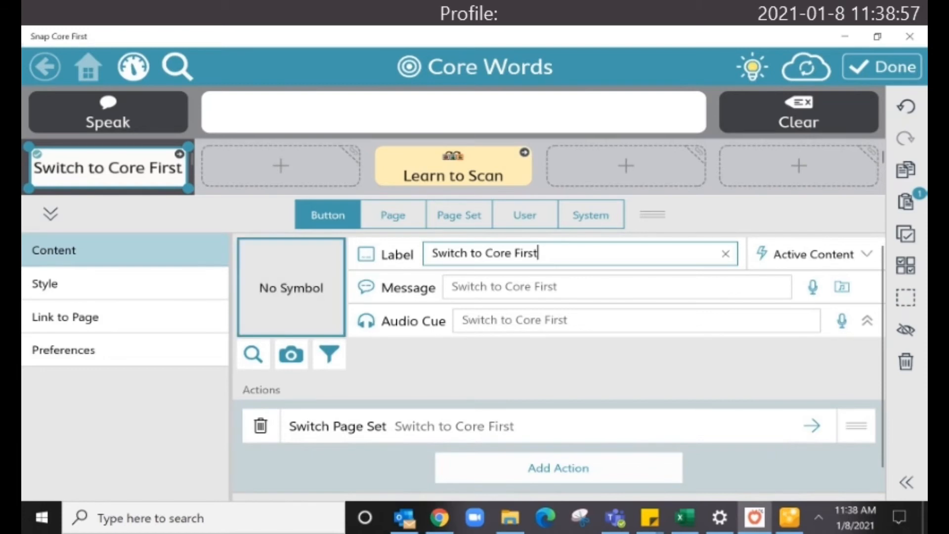
pyautogui.click(882, 67)
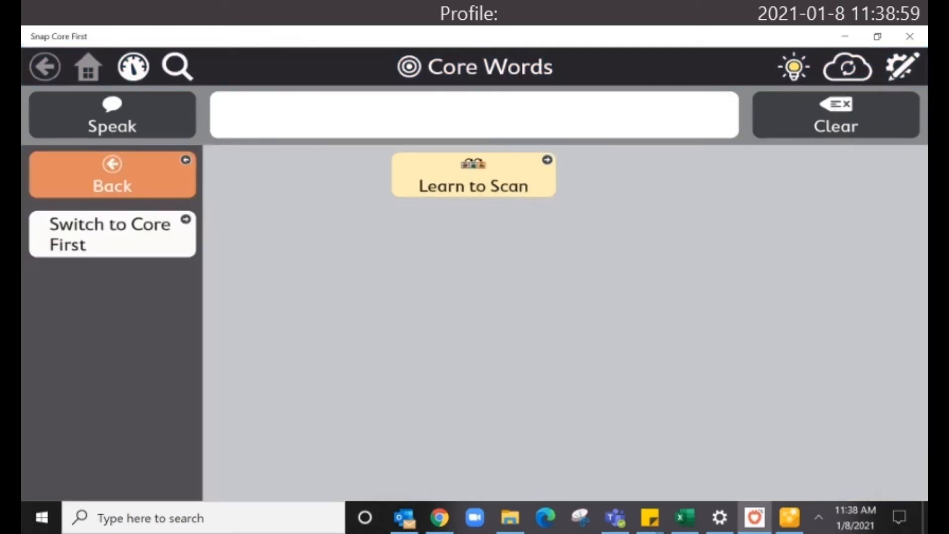
# - Test the page set buttons by switching to Core First and back to Training
pyautogui.click(112, 234)
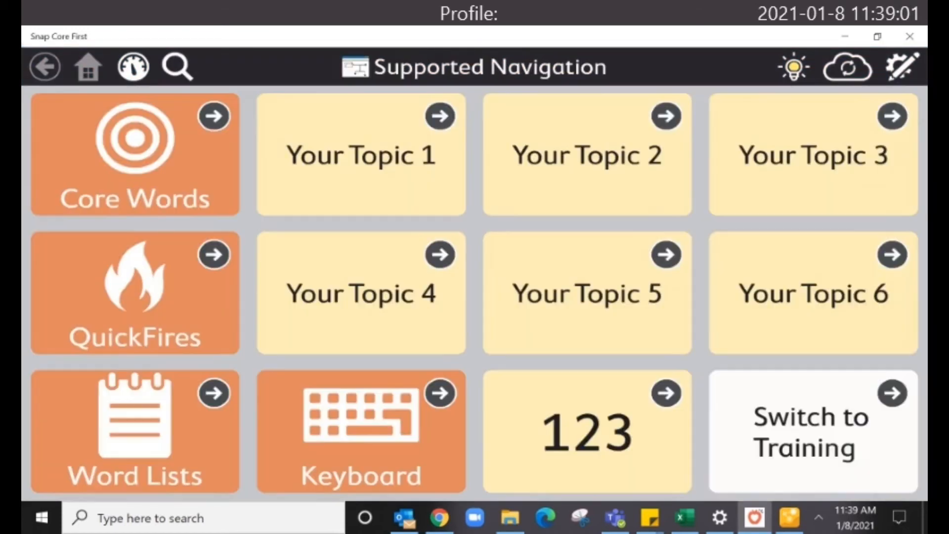
pyautogui.click(813, 432)
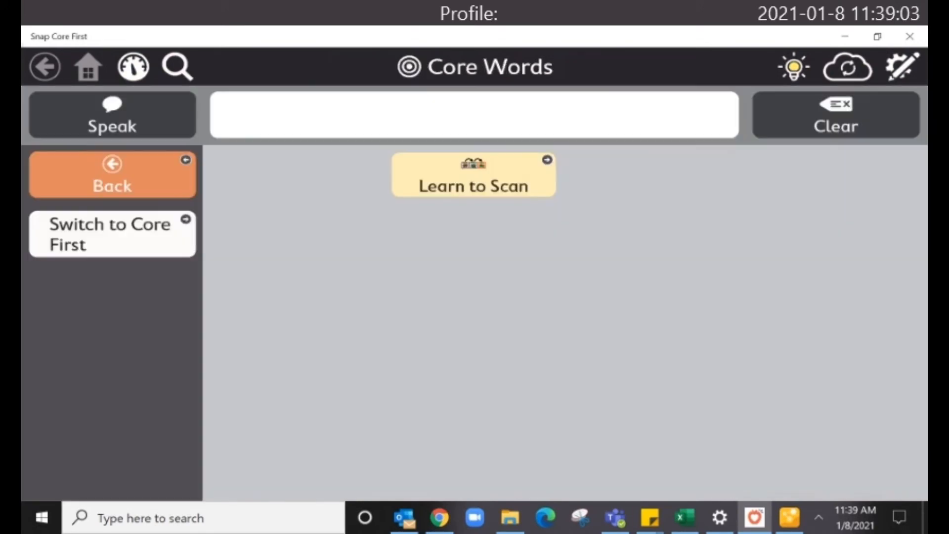
# - Examine the 3X3 and 2X3 Learn to Scan pages, including the 2X3 Social page
pyautogui.click(474, 175)
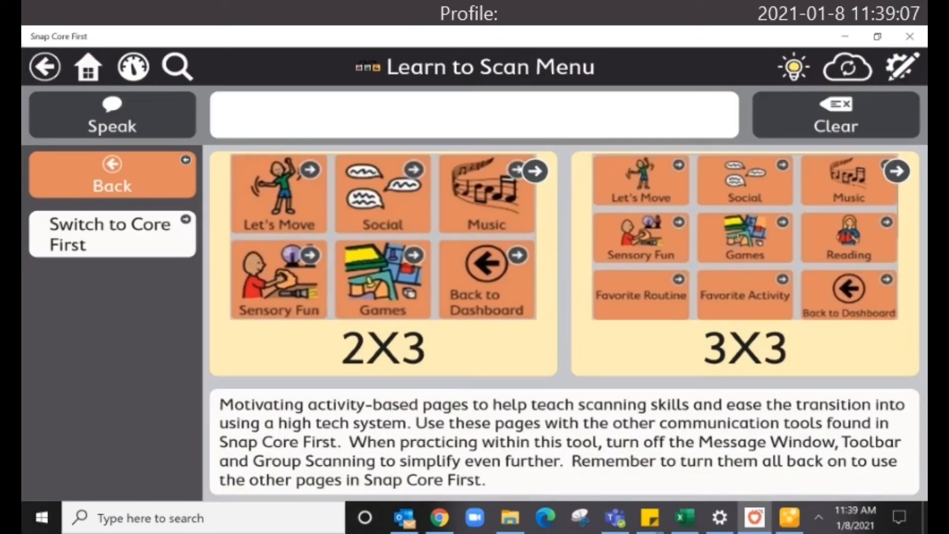
pyautogui.click(745, 262)
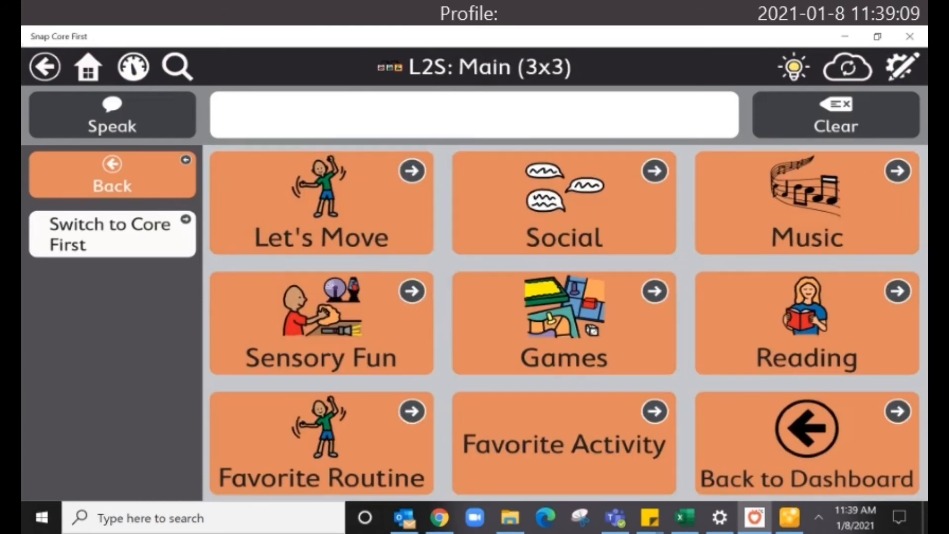
pyautogui.click(112, 174)
pyautogui.click(383, 262)
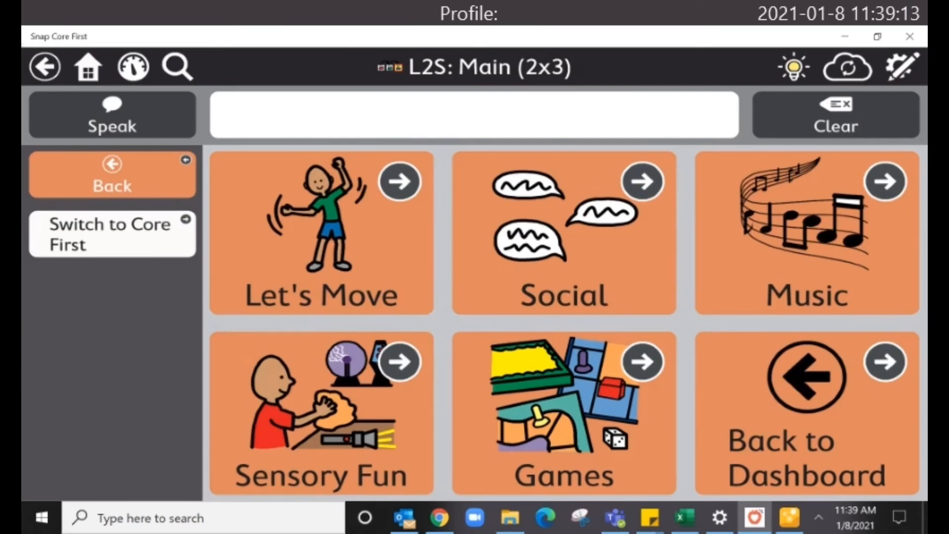
pyautogui.click(565, 233)
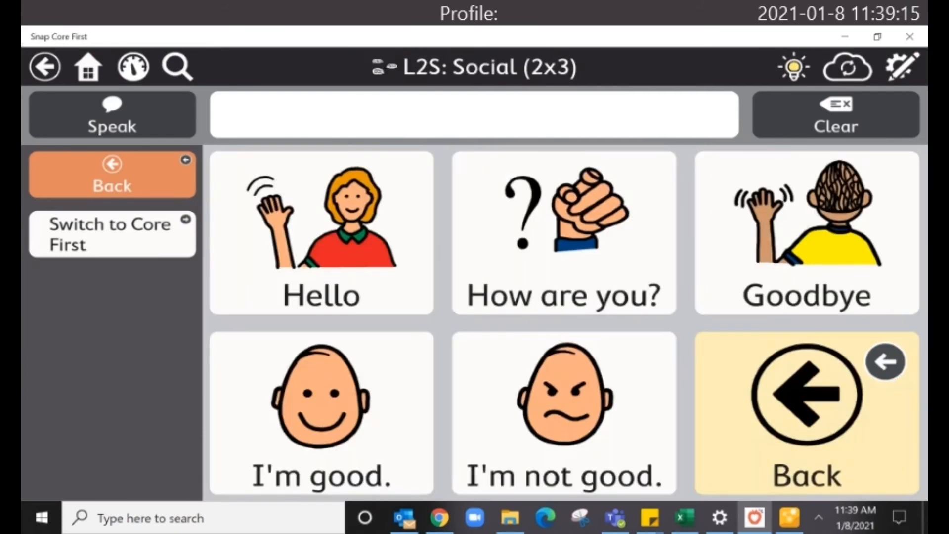
pyautogui.click(113, 175)
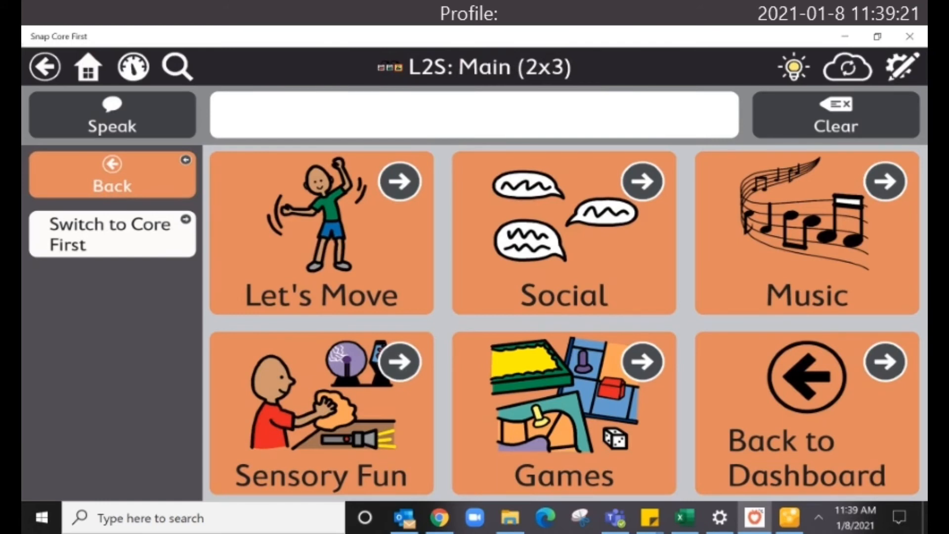
# - Try out the Back to Dashboard button on the L2S: Main (2x3) page and delete it from that page
pyautogui.click(807, 414)
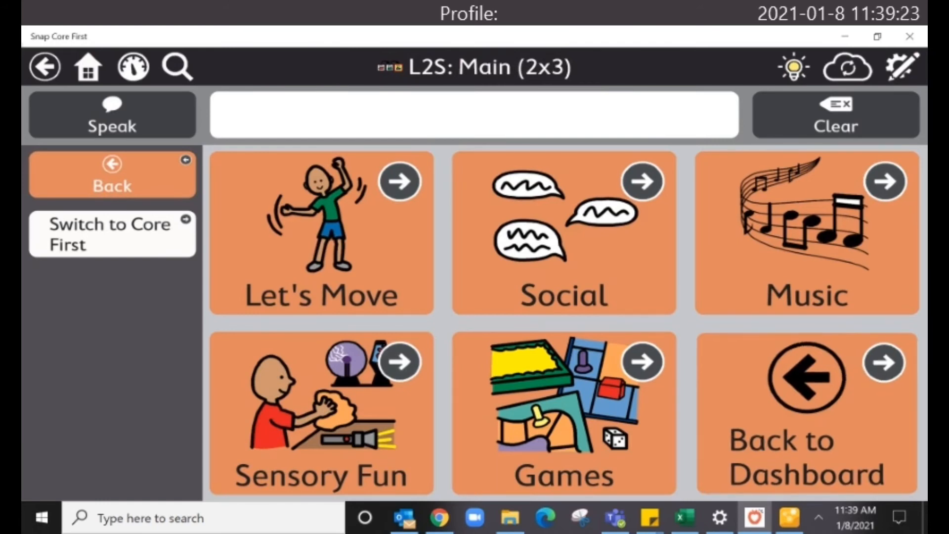
pyautogui.click(44, 67)
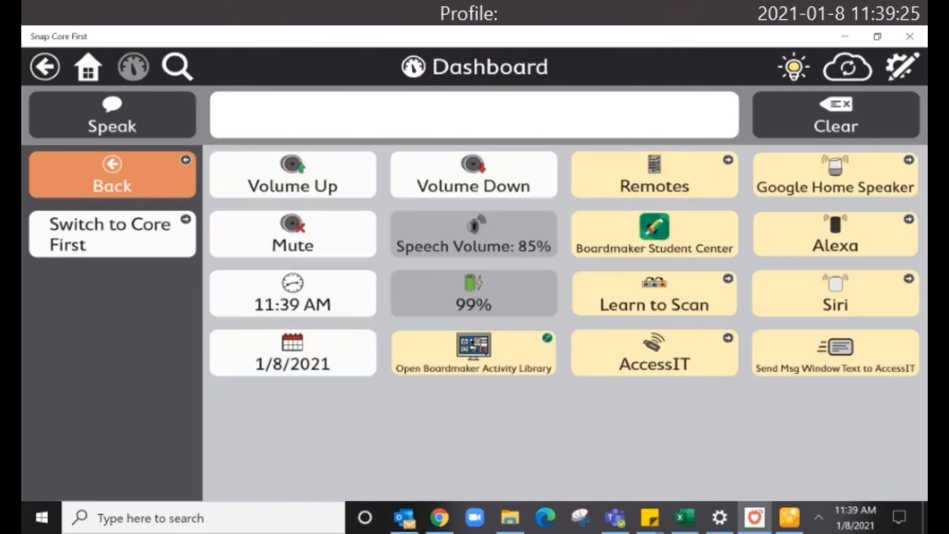
pyautogui.click(903, 67)
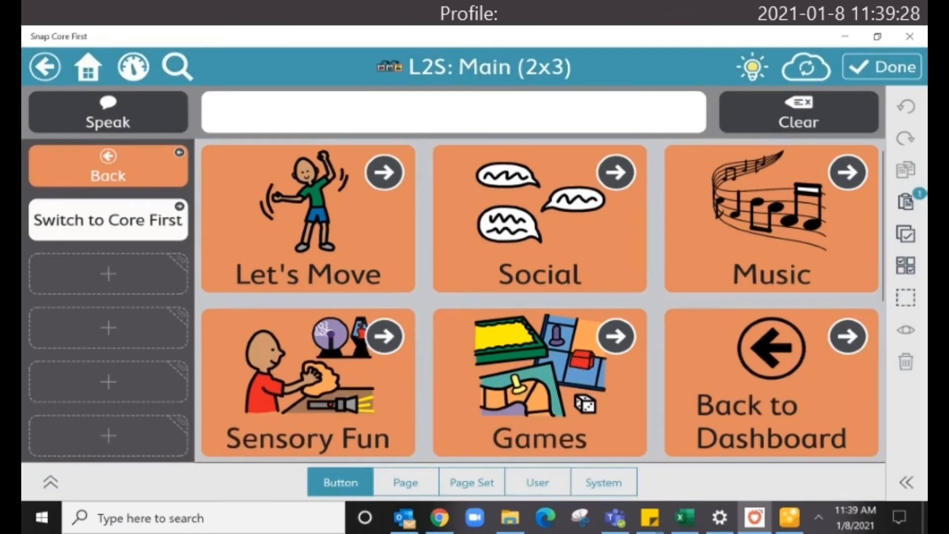
pyautogui.click(771, 383)
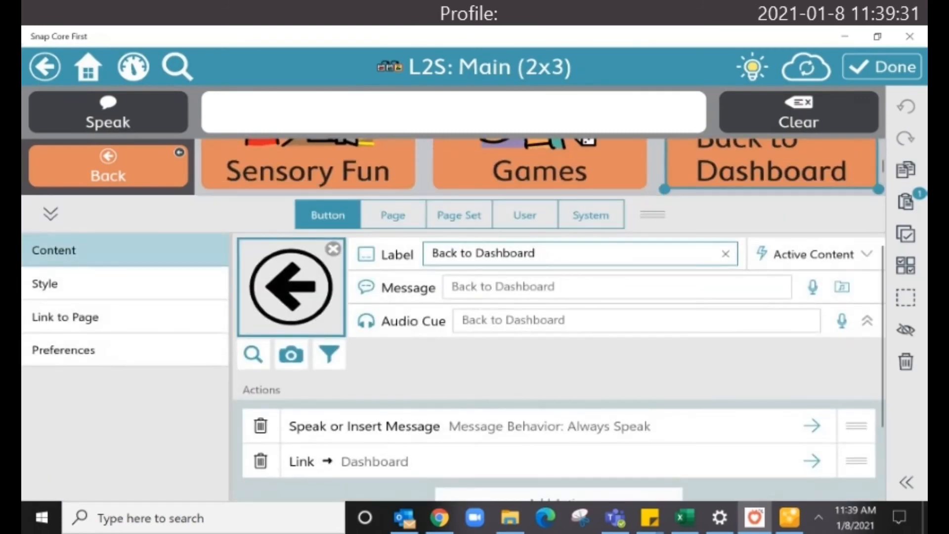
pyautogui.click(905, 362)
pyautogui.click(882, 67)
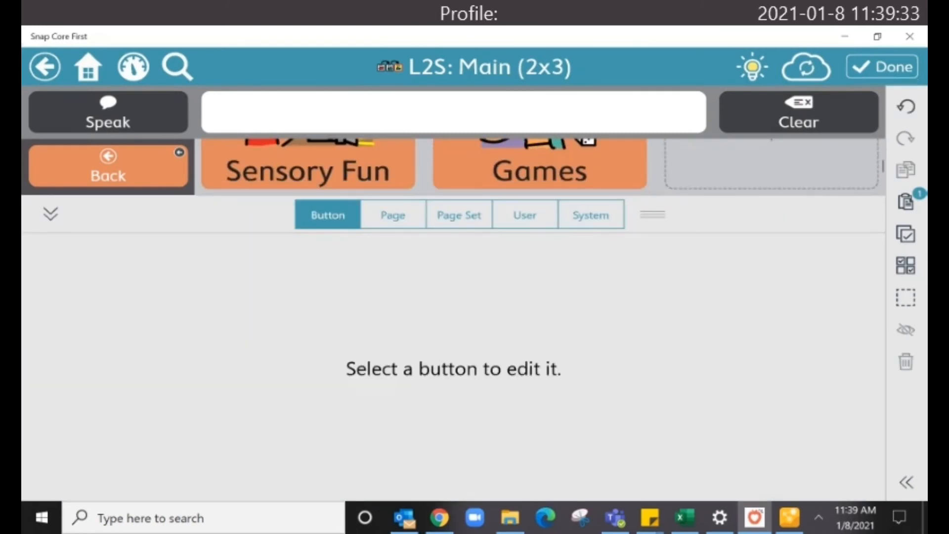
# - Delete the Back to Dashboard button from the L2S: Main (3x3) page
pyautogui.click(112, 174)
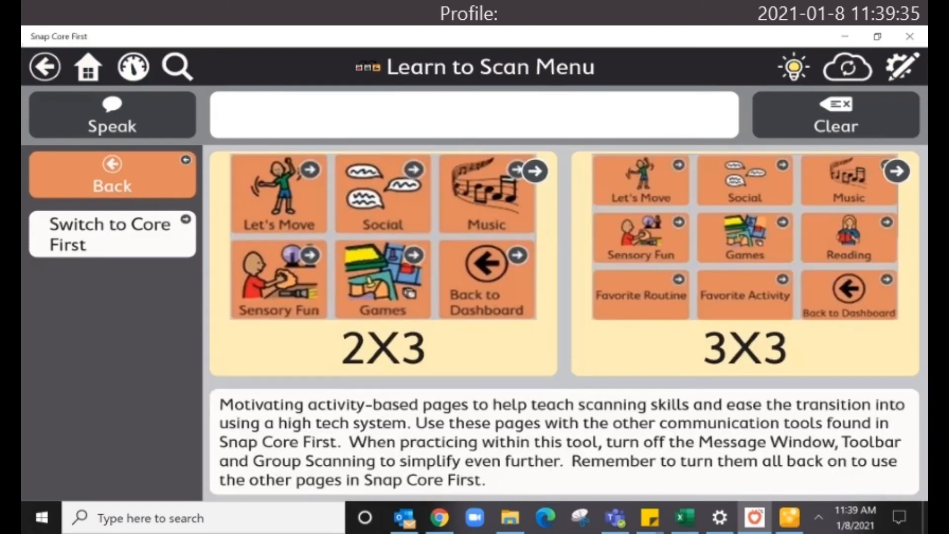
pyautogui.click(745, 237)
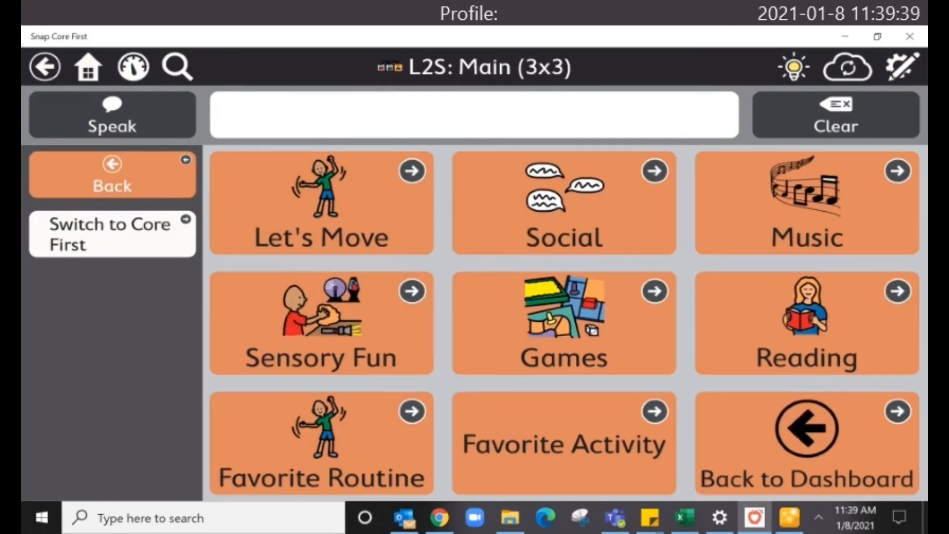
pyautogui.click(903, 67)
pyautogui.click(772, 410)
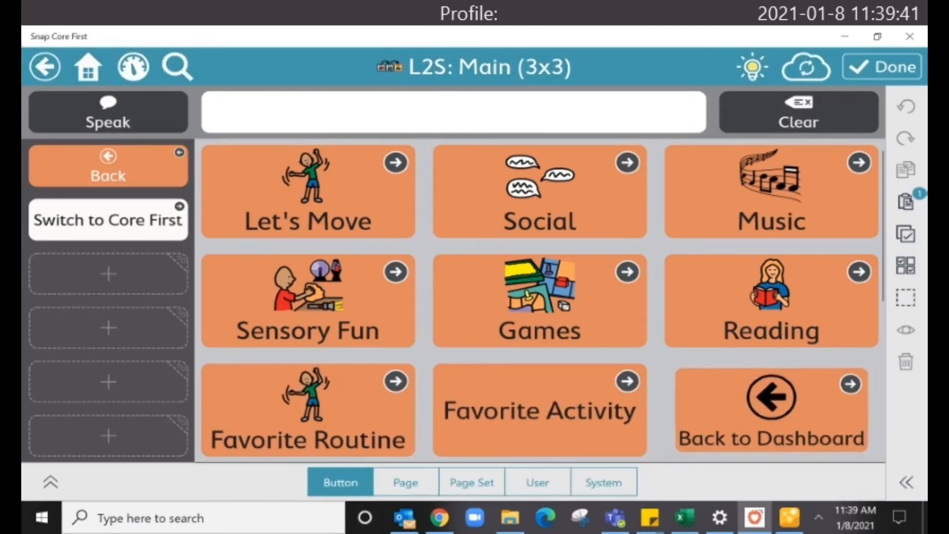
pyautogui.click(906, 361)
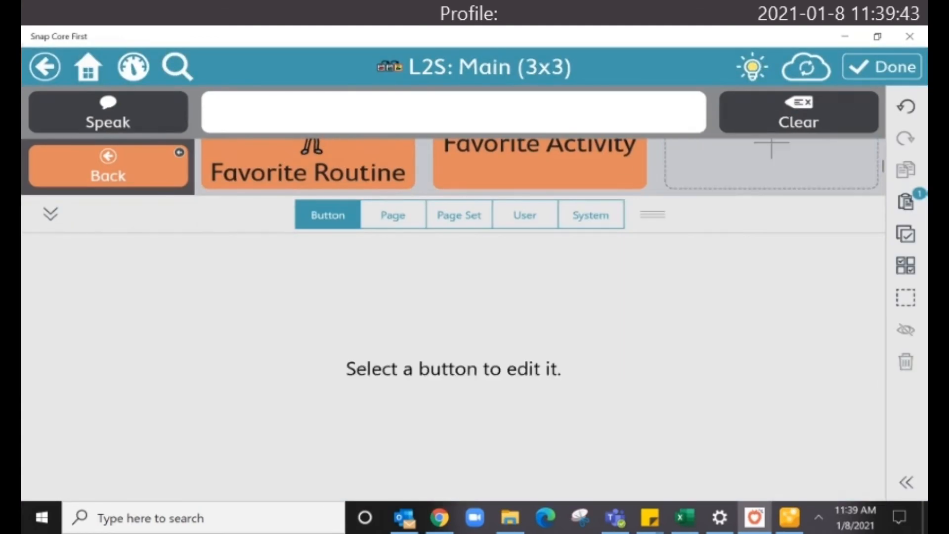
# - Add a button below Switch to Core First, replacing its Speak or Insert Message action with Open Boardmaker Activity Library
pyautogui.moveTo(653, 214); pyautogui.dragTo(653, 412)
pyautogui.scroll(4, 540, 265)
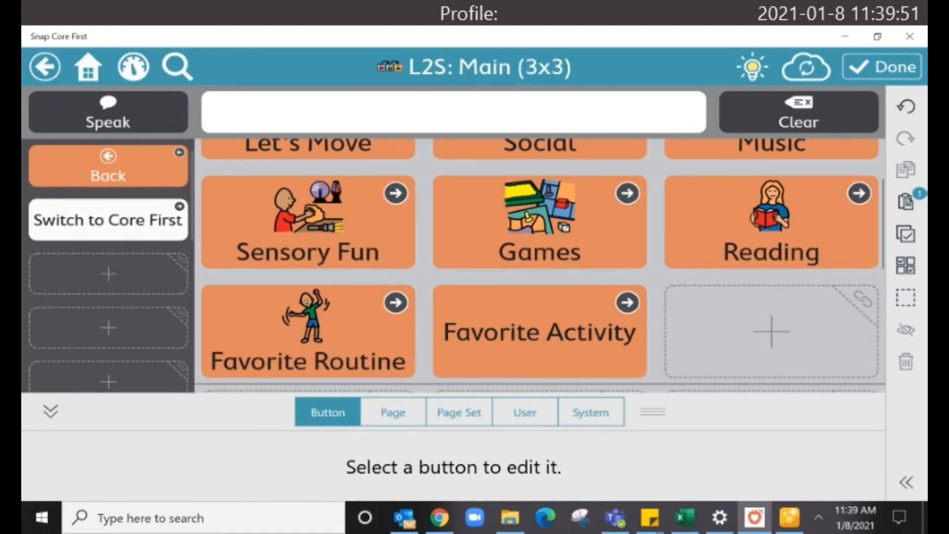
pyautogui.click(108, 274)
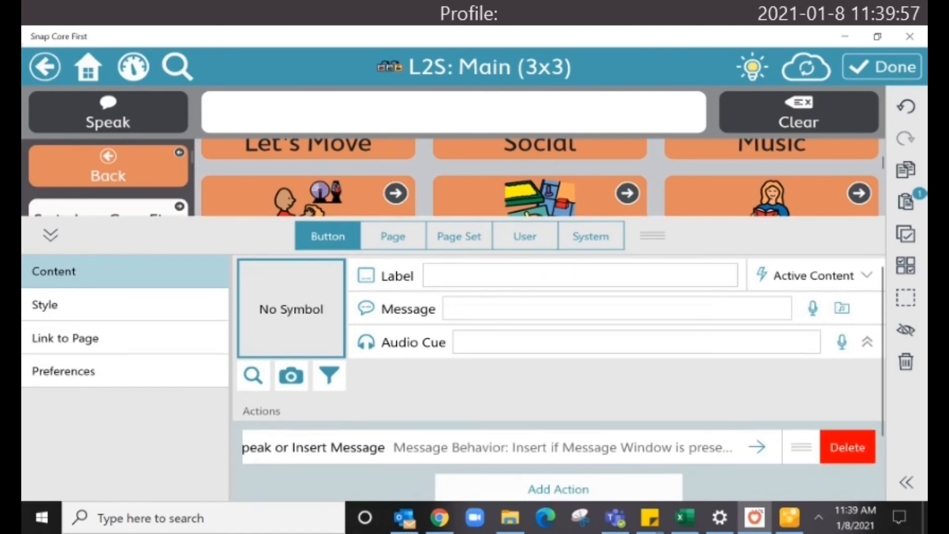
pyautogui.click(847, 447)
pyautogui.click(559, 489)
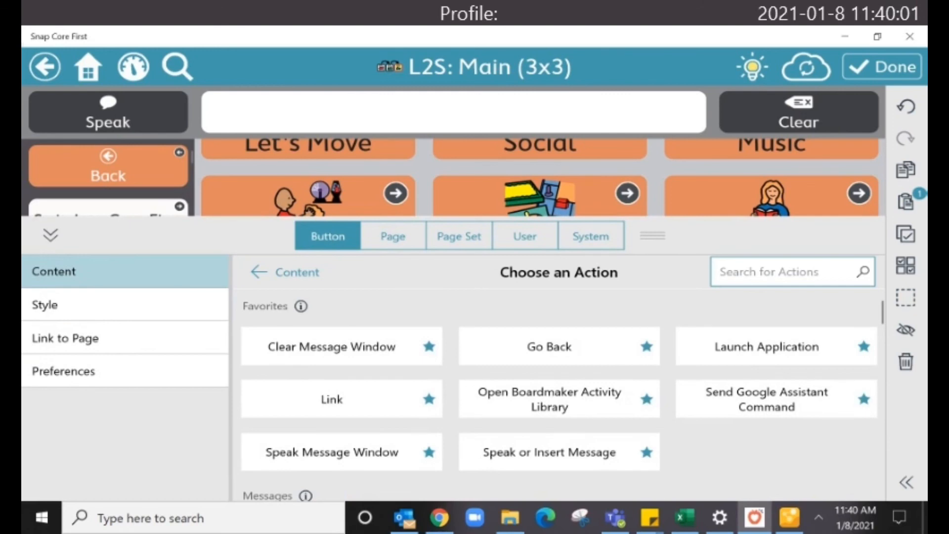
pyautogui.scroll(-1, 549, 390)
pyautogui.click(550, 389)
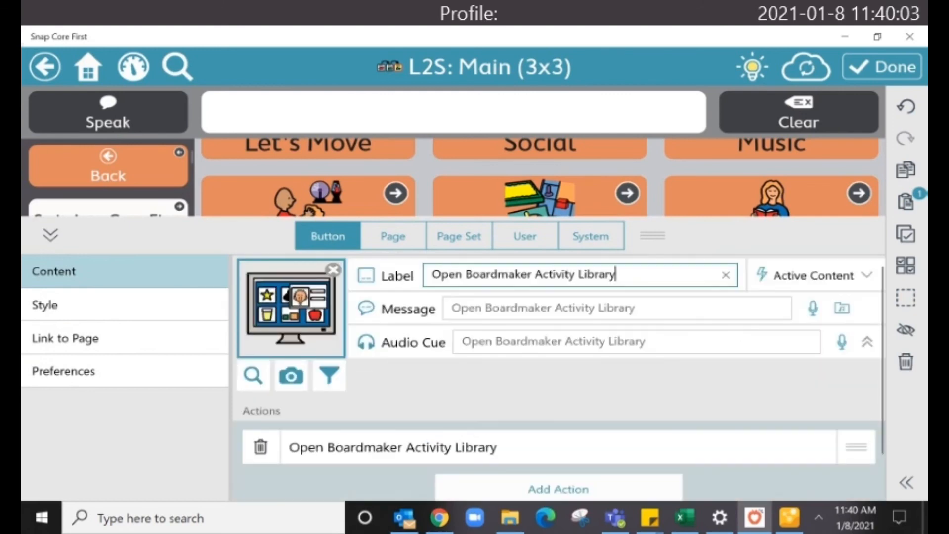
pyautogui.click(883, 67)
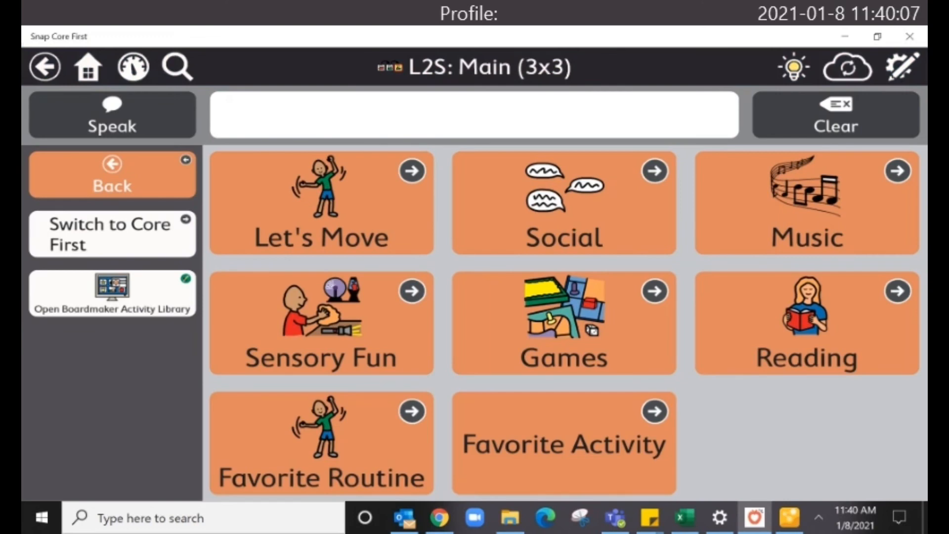
# - Test the new activity library button by opening the Bookshelf folder, and return to the Core First page set
pyautogui.click(112, 293)
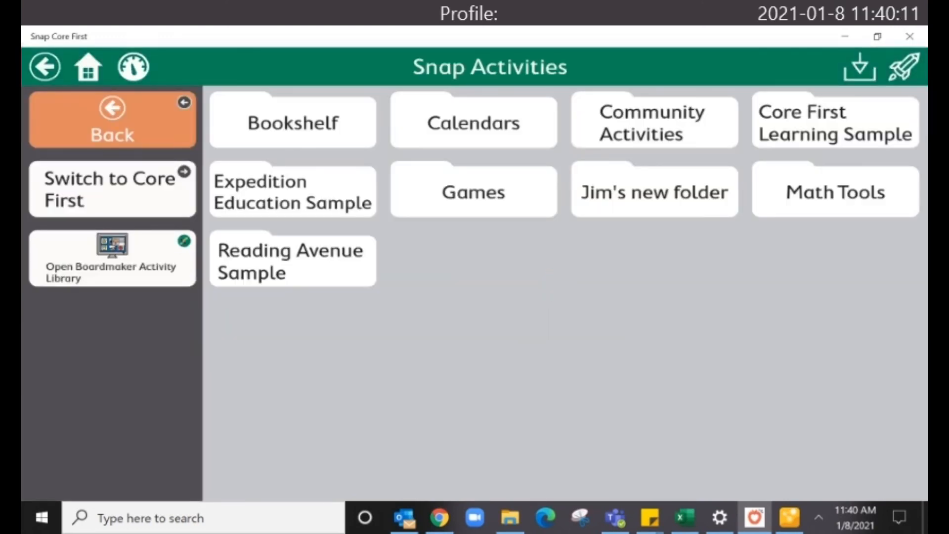
pyautogui.click(293, 123)
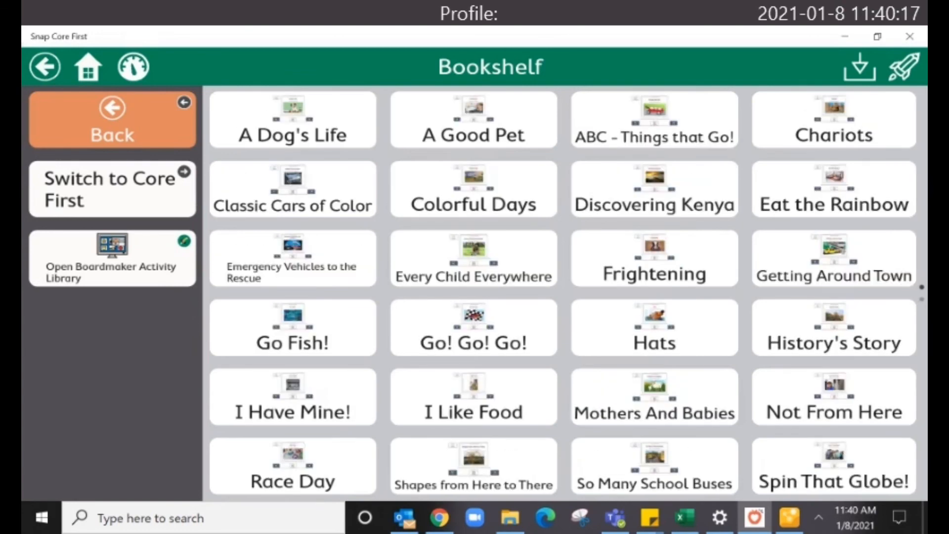
pyautogui.click(112, 189)
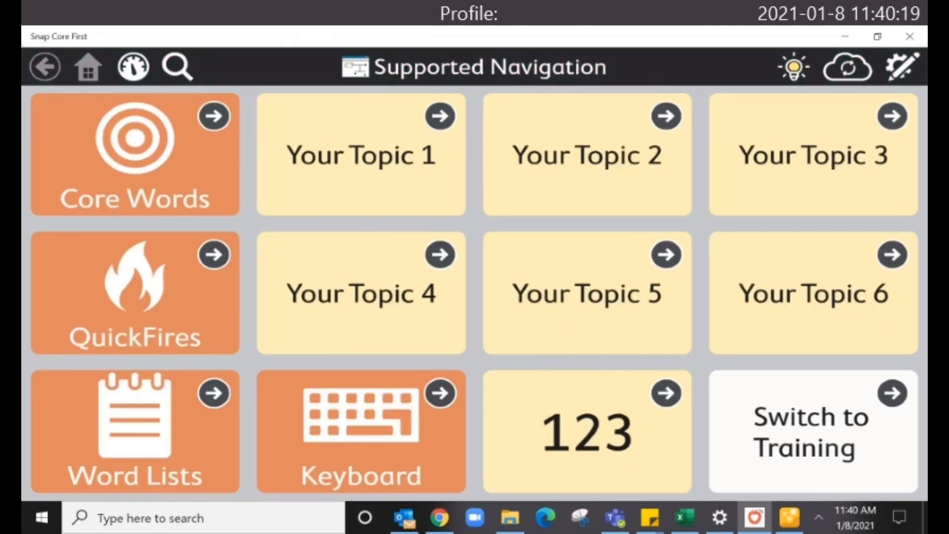